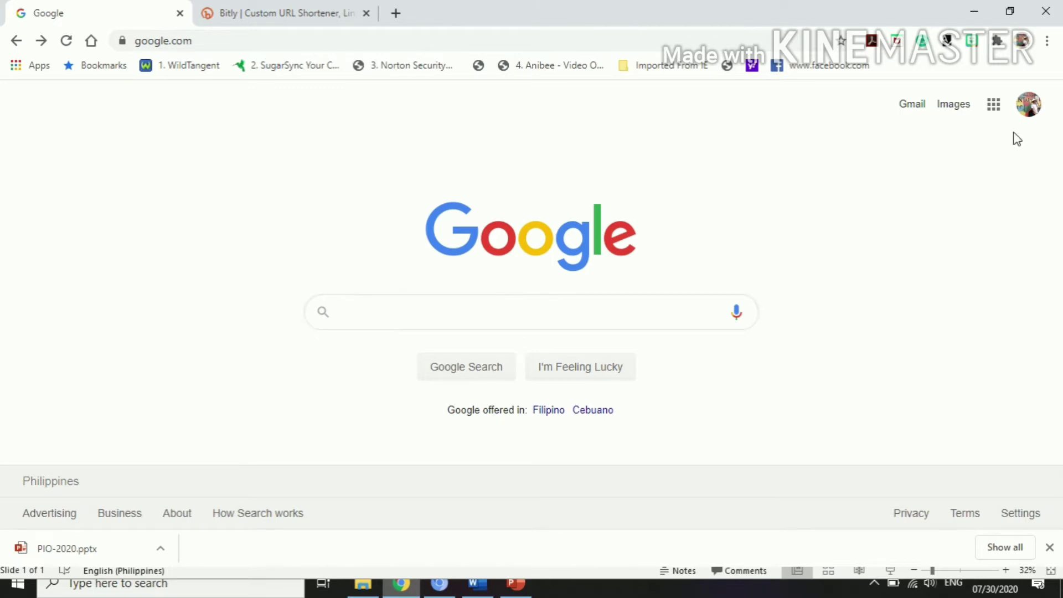
Open Google Slides from the Google apps grid in Chrome
click(994, 108)
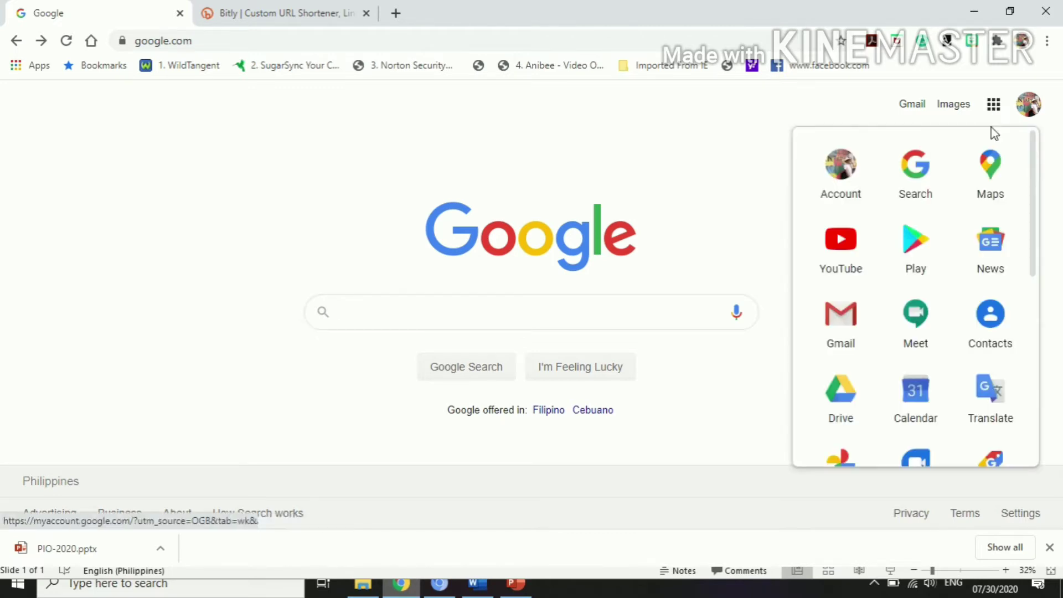
drag(1034, 196, 1029, 337)
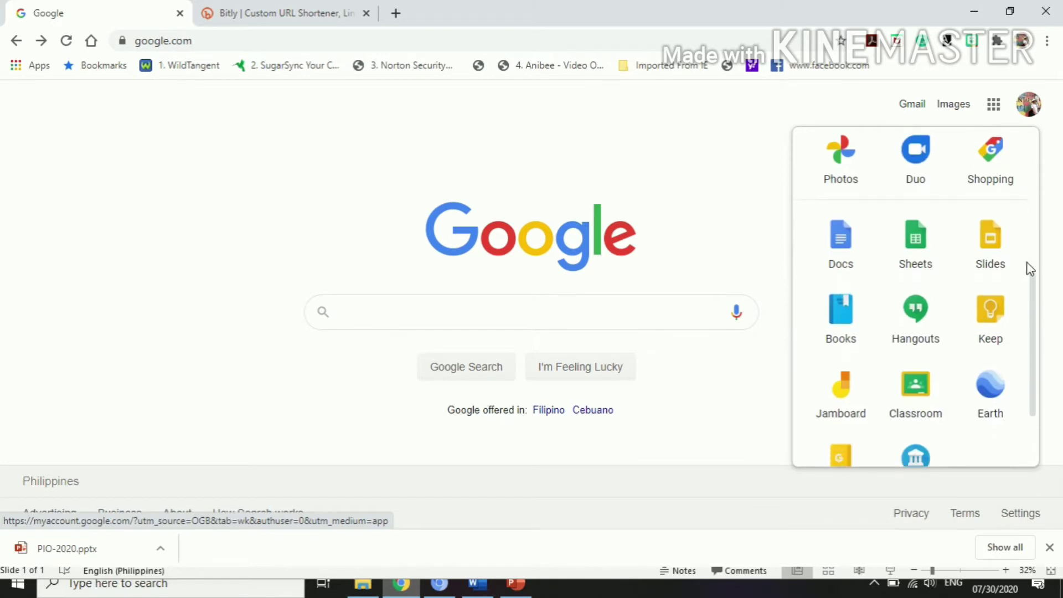
click(993, 249)
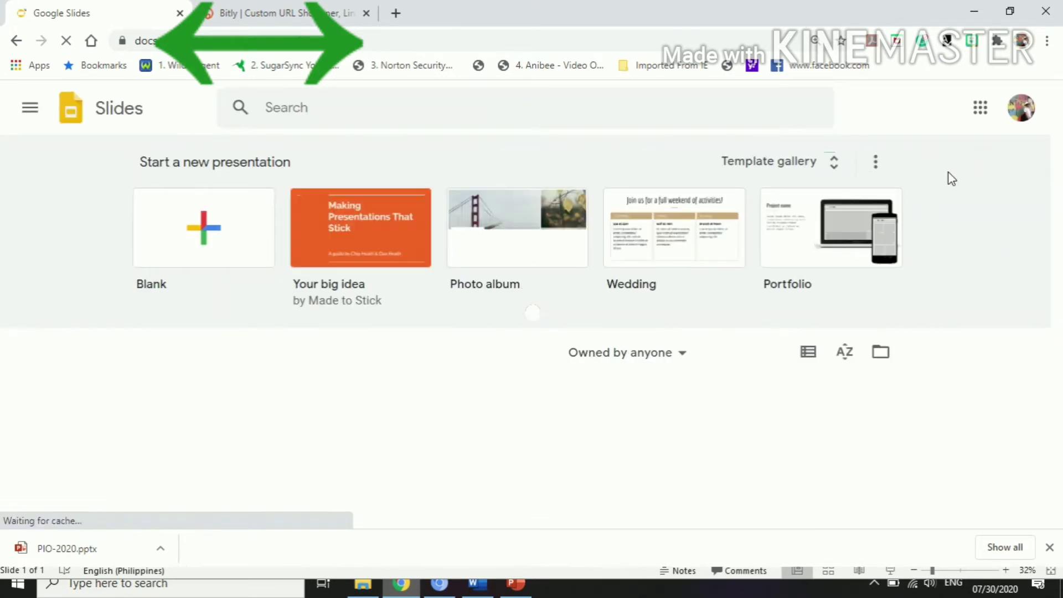
Create a blank presentation and rename 'Untitled presentation' to 'First Lesson'
click(207, 241)
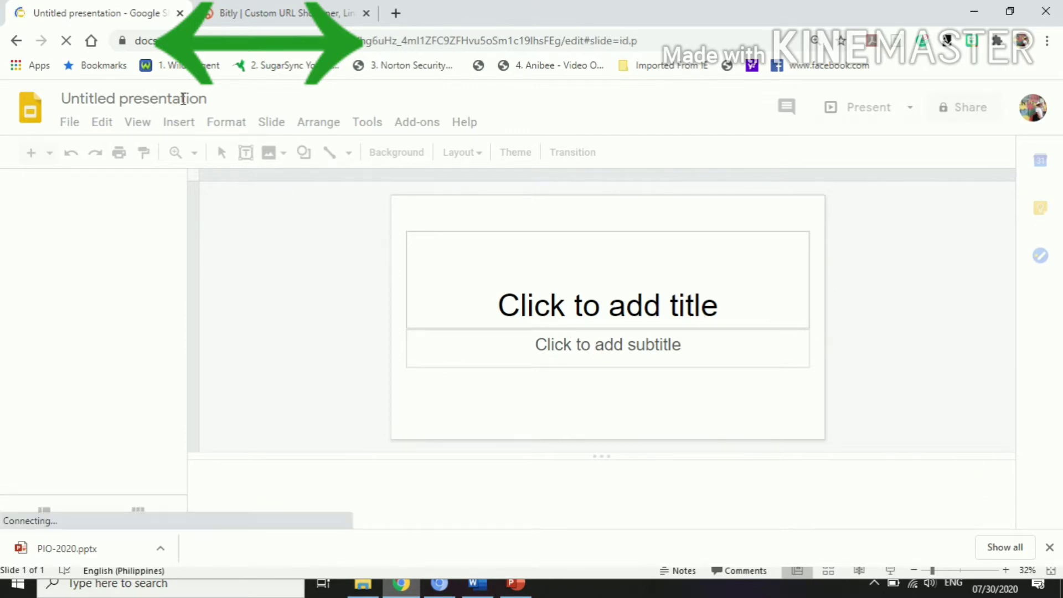
click(201, 100)
key(BackSpace)
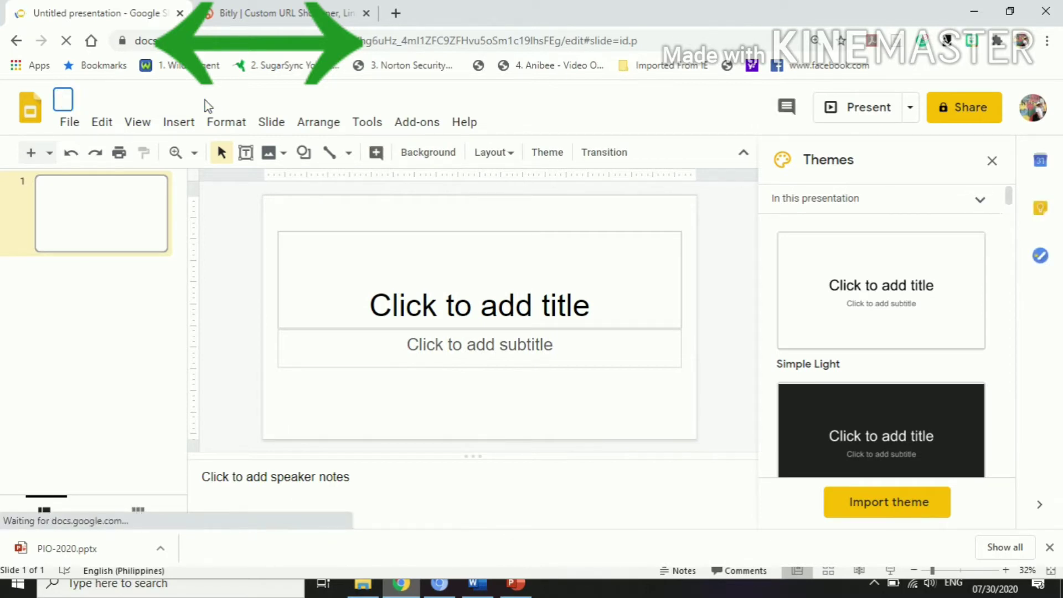
text(First)
key(BackSpace)
key(BackSpace)
key(BackSpace)
key(BackSpace)
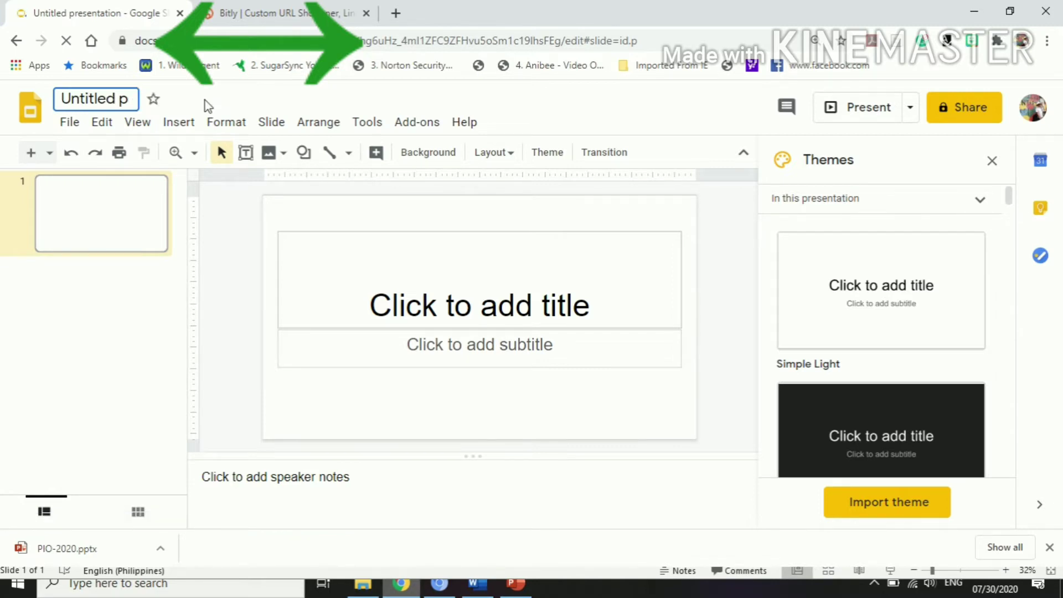
key(BackSpace)
key(BackSpace)
key(BackSpace)
text(First Lesson)
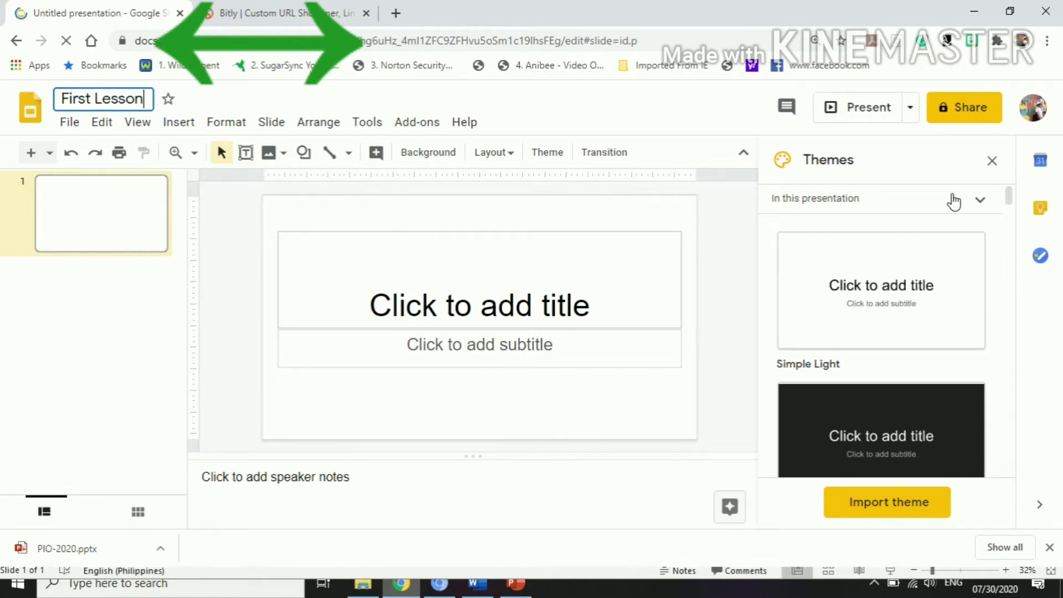
Close the Themes panel and select the first slide's contents
click(992, 160)
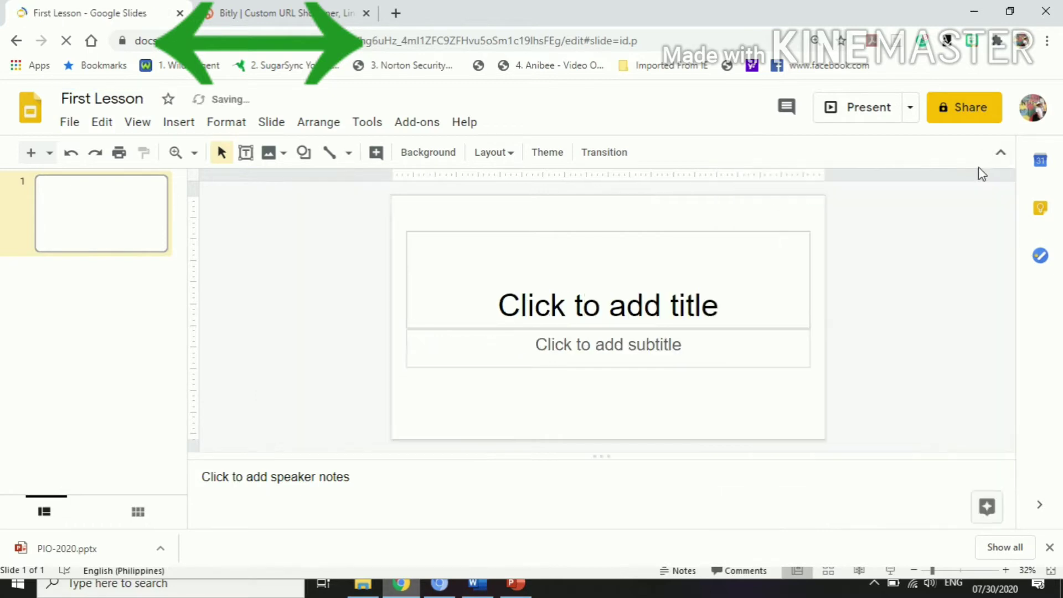
mouse_move(268, 191)
mouse_down()
mouse_move(894, 497)
mouse_move(894, 488)
mouse_up()
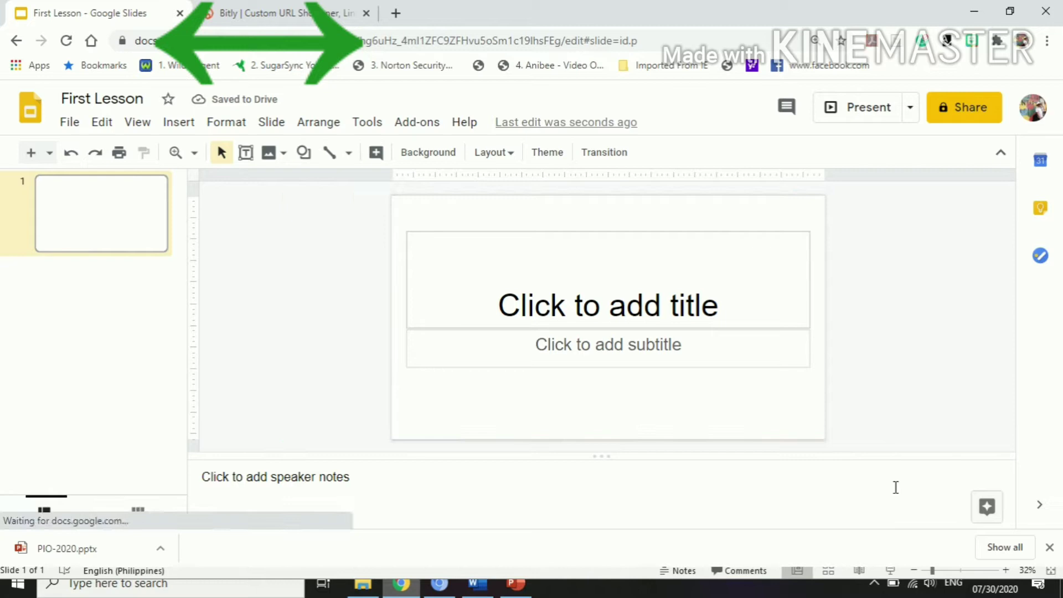
click(118, 231)
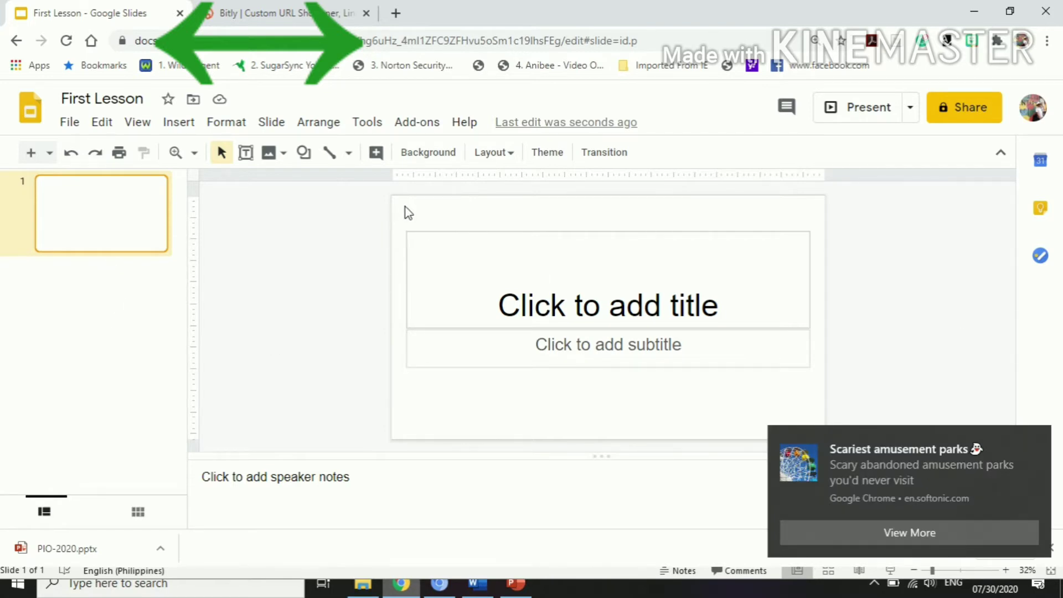
drag(405, 207, 846, 453)
Delete the subtitle and title placeholders from the first slide
click(584, 307)
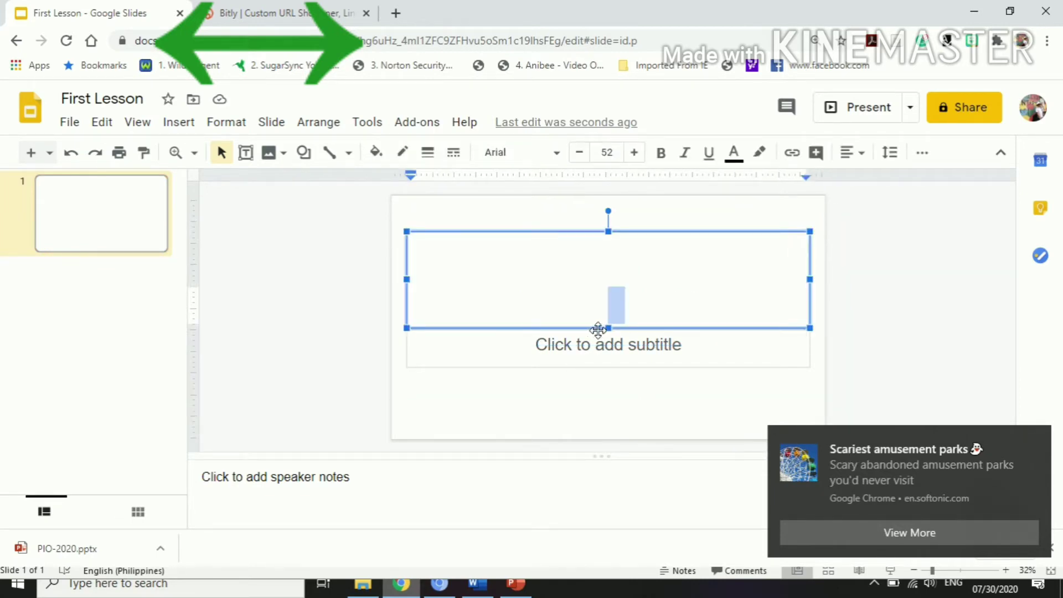
click(615, 329)
key(Delete)
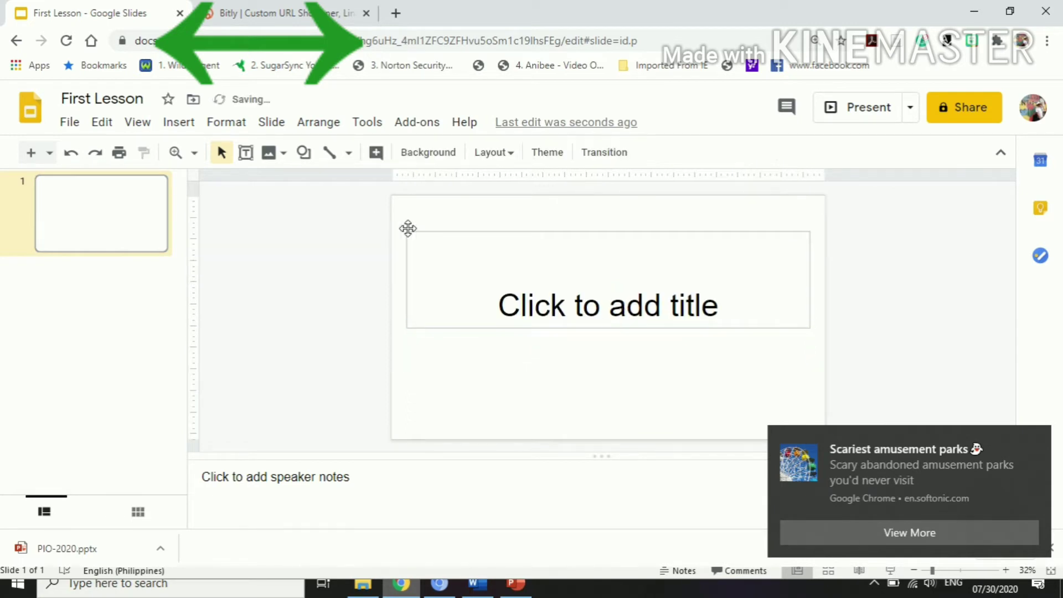
drag(484, 231, 506, 250)
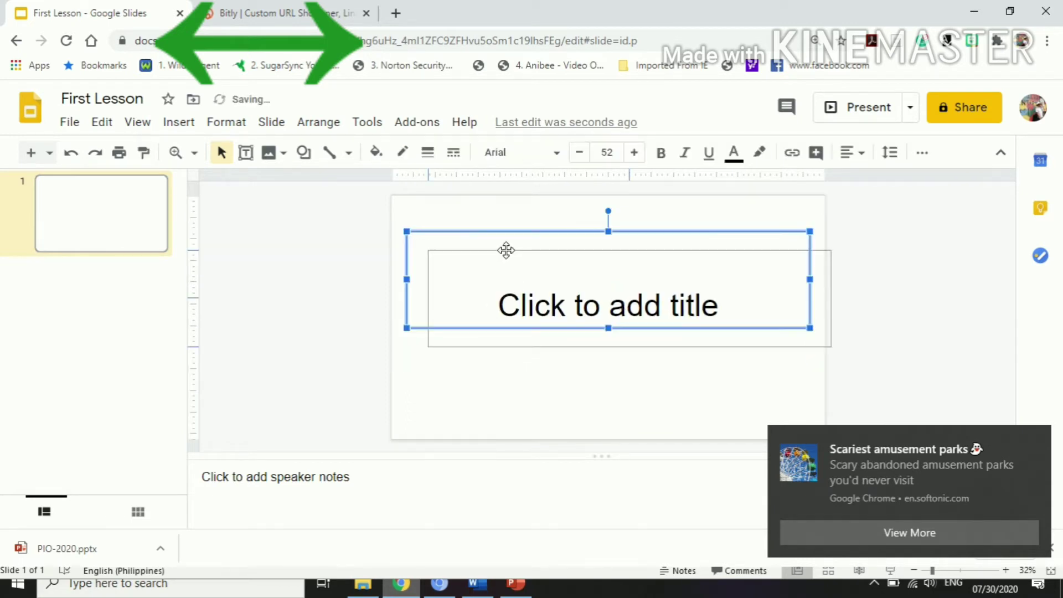
key(Delete)
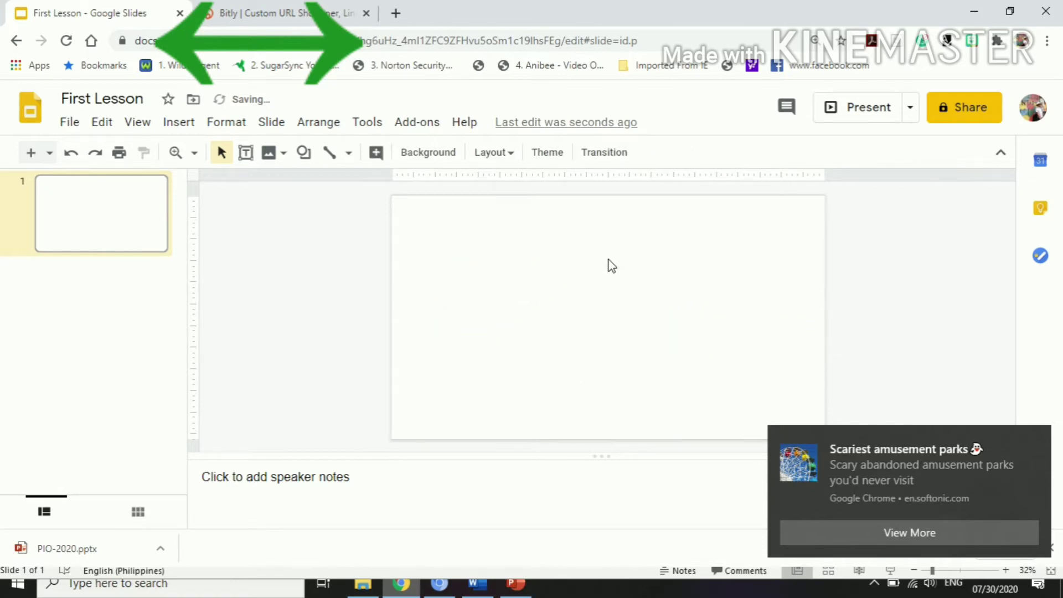
Insert the blue clock image from a web search for 'transparent clock'
click(182, 129)
mouse_move(208, 152)
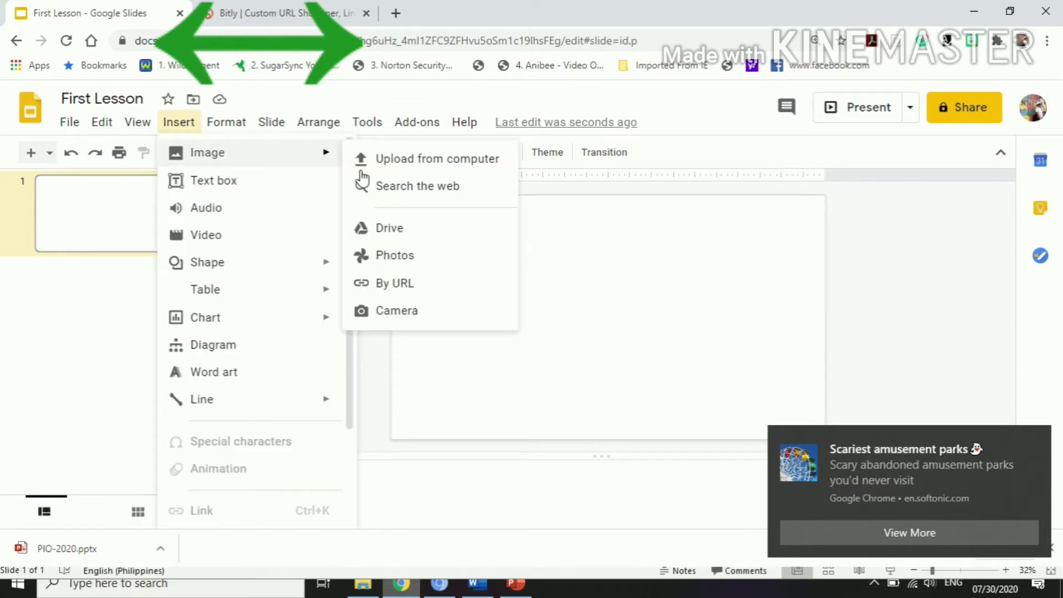
click(429, 191)
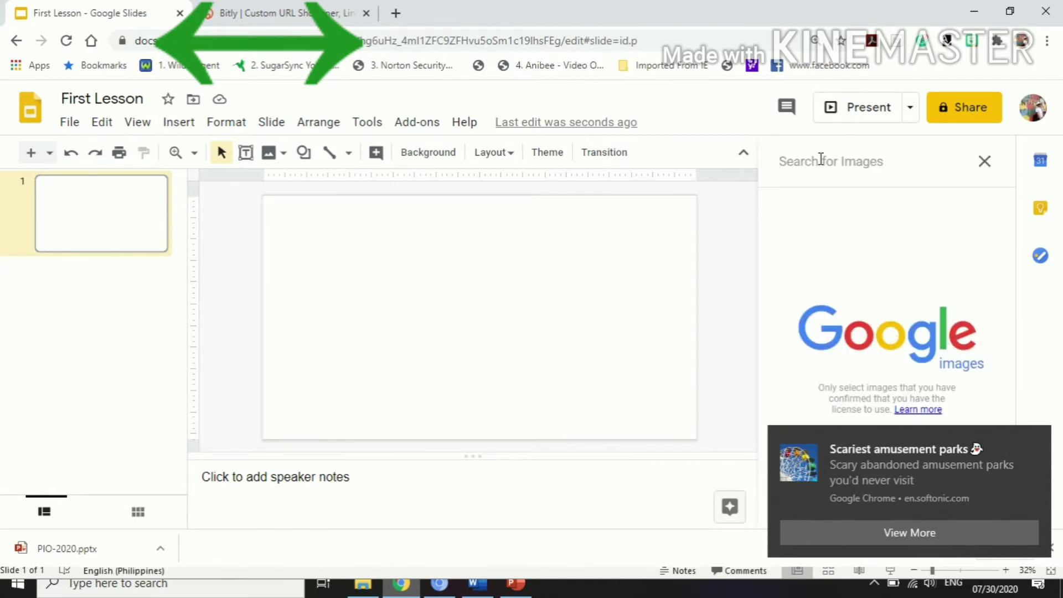
text(transpa)
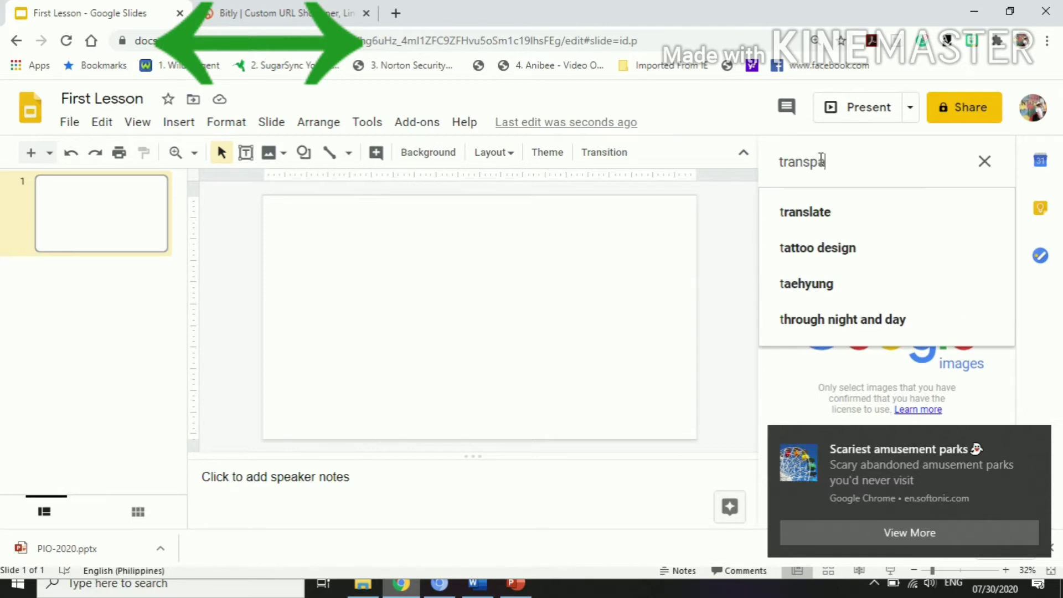
text(rent)
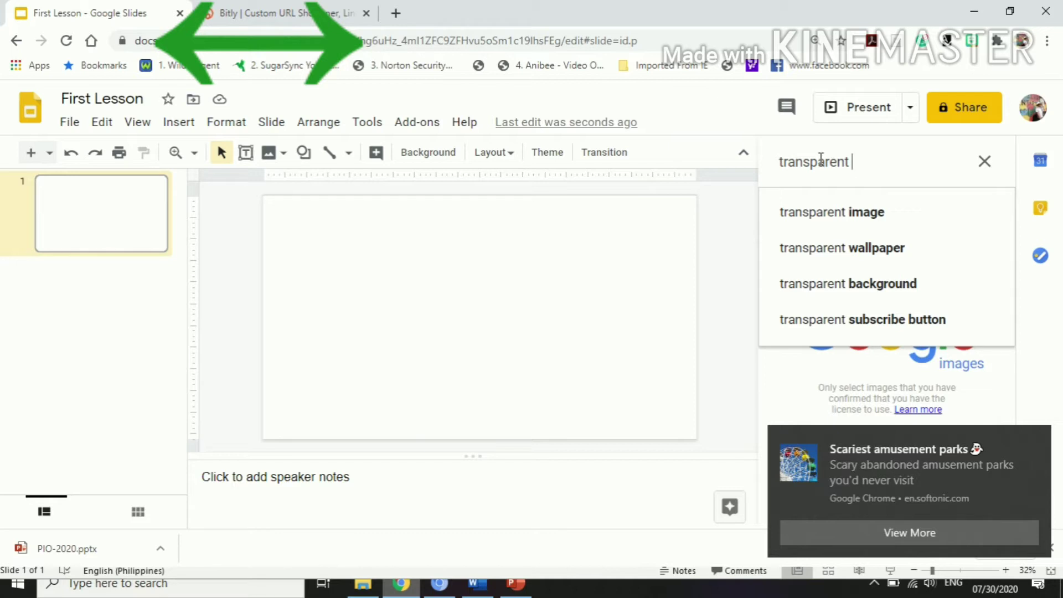
text(ck)
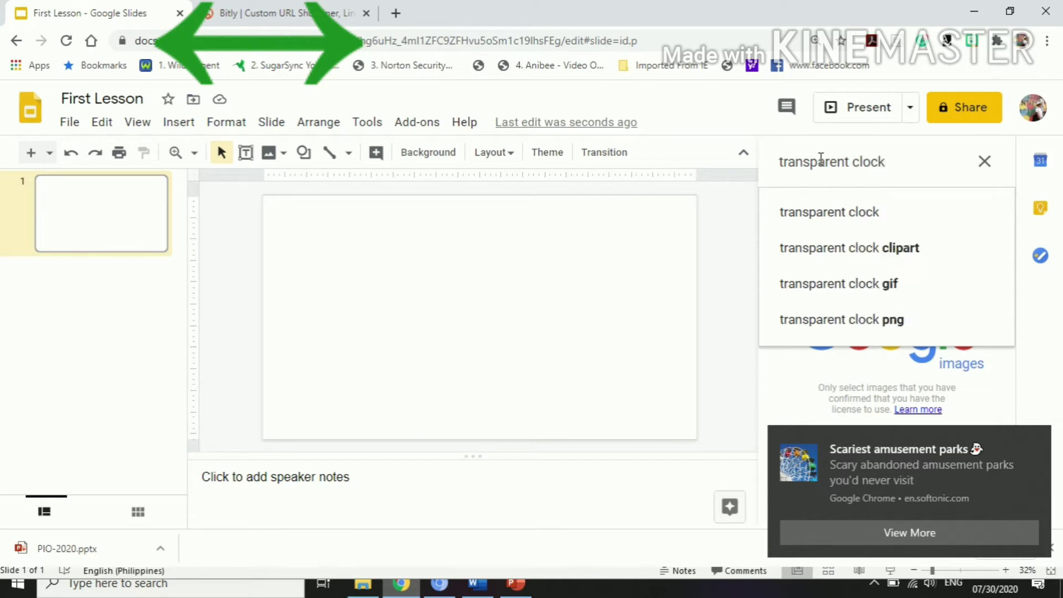
key(Return)
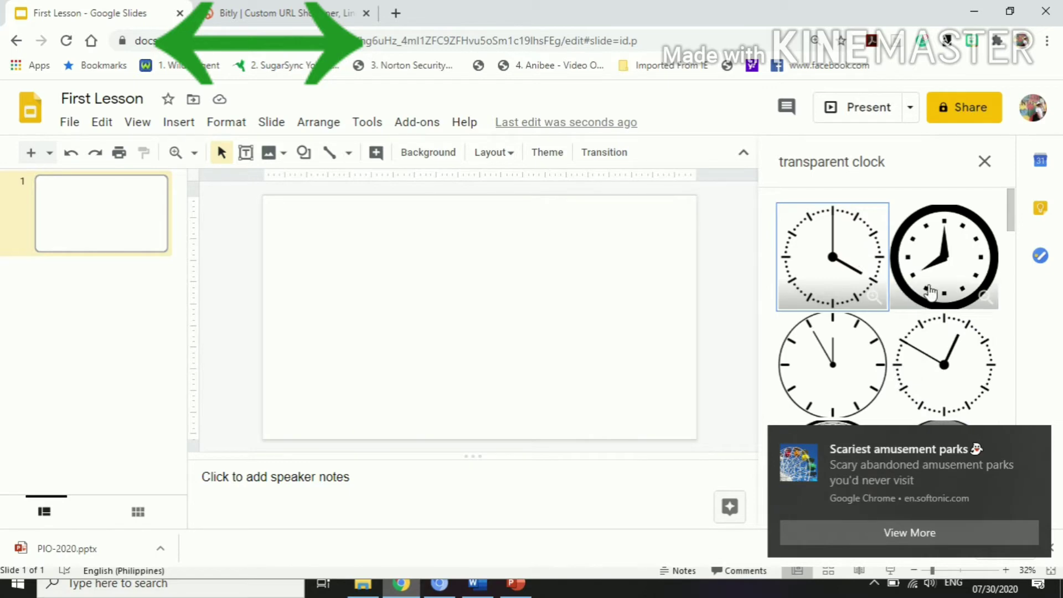
mouse_move(1013, 203)
mouse_down()
mouse_move(1014, 404)
mouse_move(1024, 323)
mouse_up()
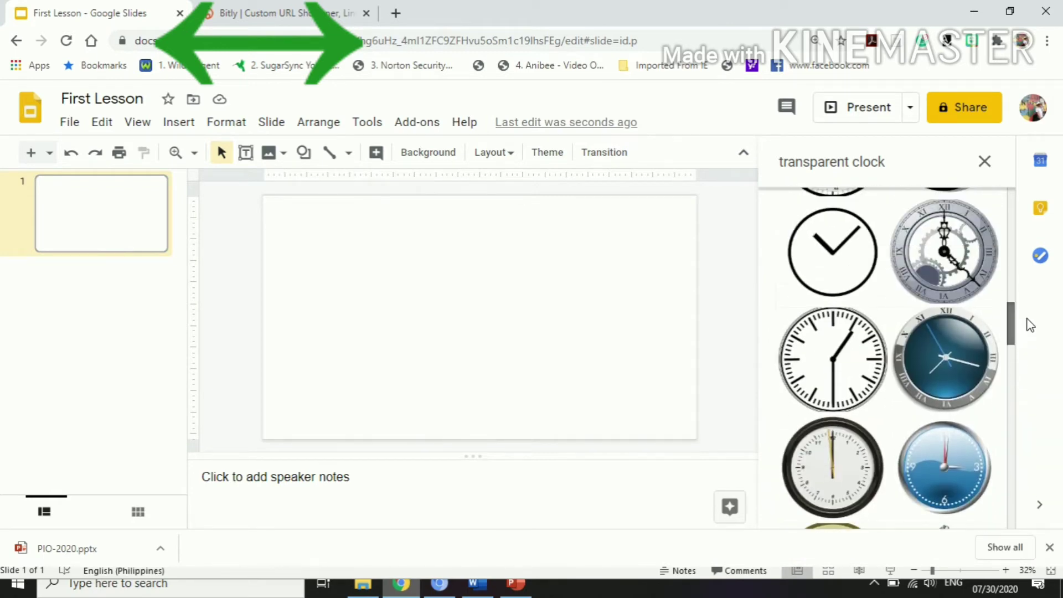
click(944, 358)
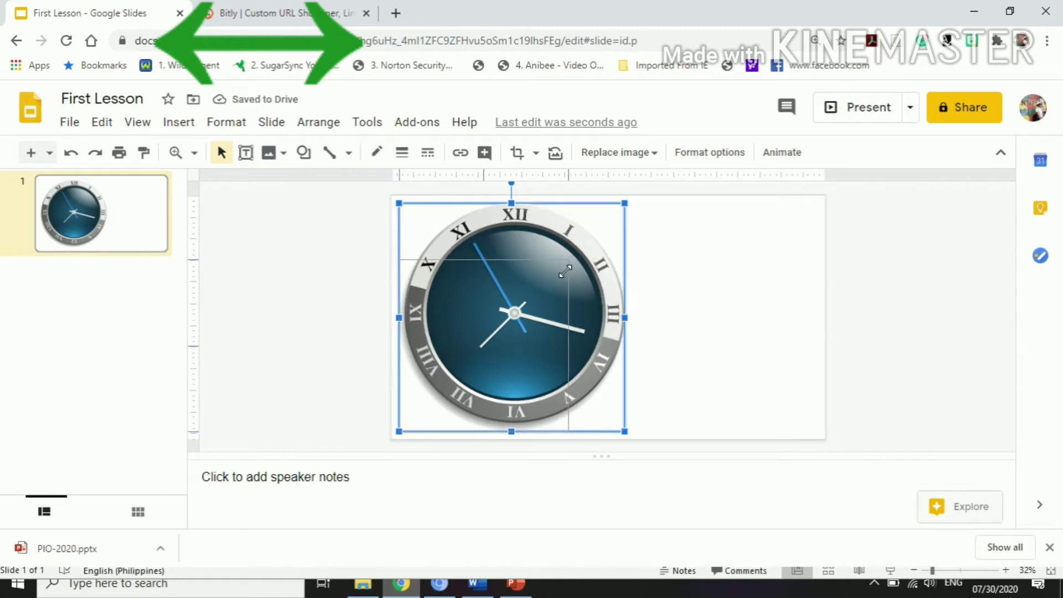
Shrink the clock image and move it up and right on the slide
drag(625, 202, 565, 263)
drag(512, 313, 540, 262)
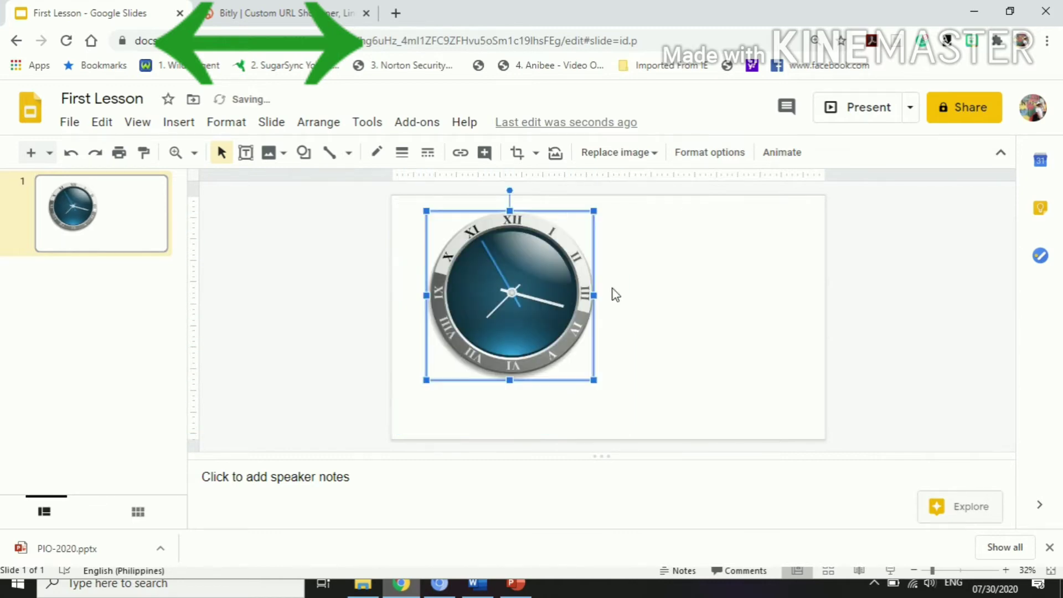
click(737, 299)
click(565, 302)
key(Escape)
click(564, 280)
Check the clock's context menu and Insert menu, then open a new Google tab
right_click(545, 265)
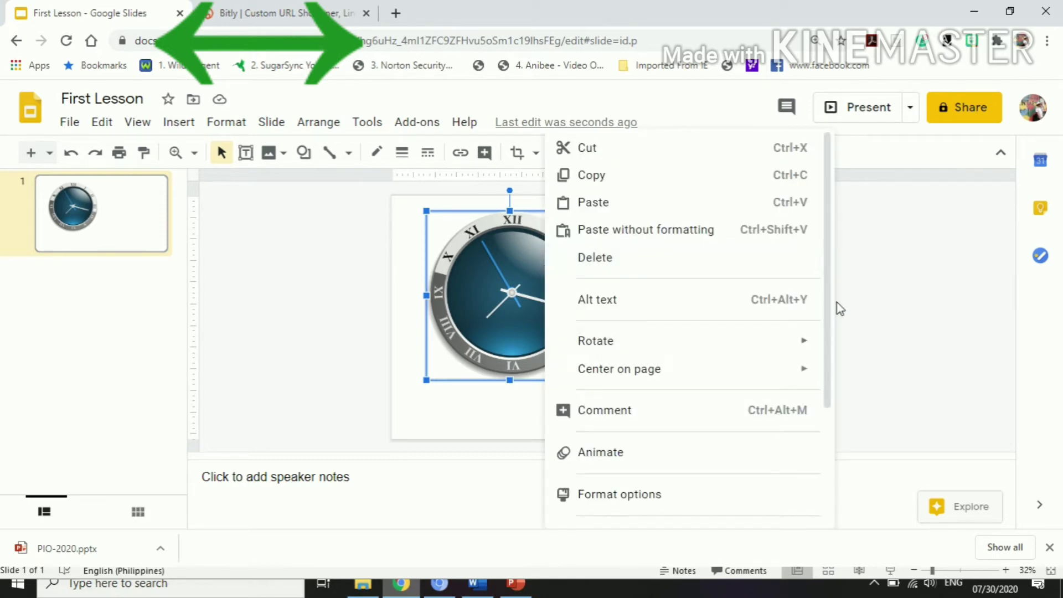
mouse_move(830, 285)
mouse_down()
mouse_move(814, 409)
mouse_move(823, 250)
mouse_up()
click(360, 287)
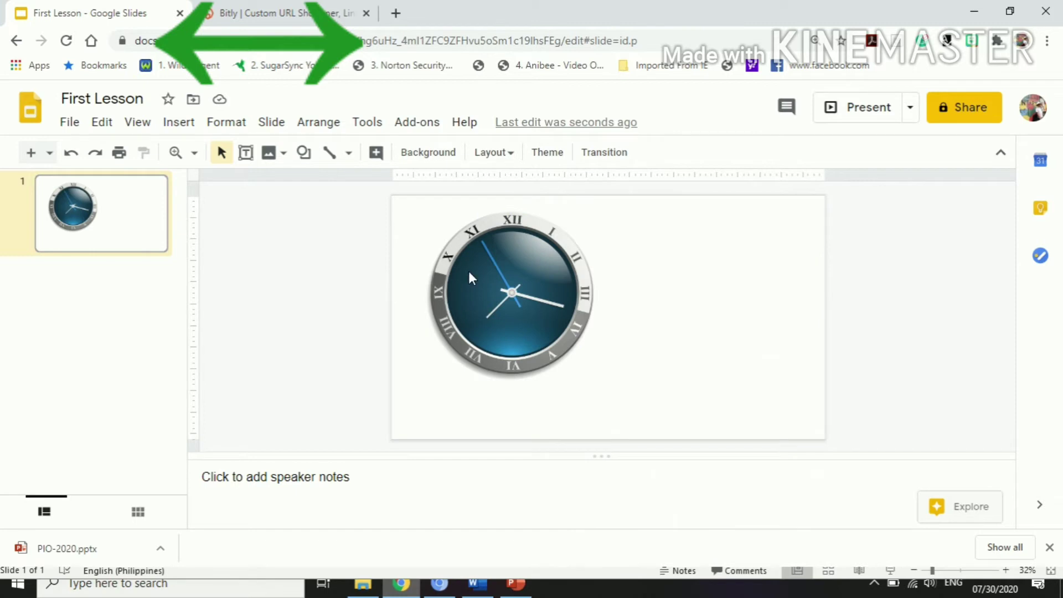
click(529, 306)
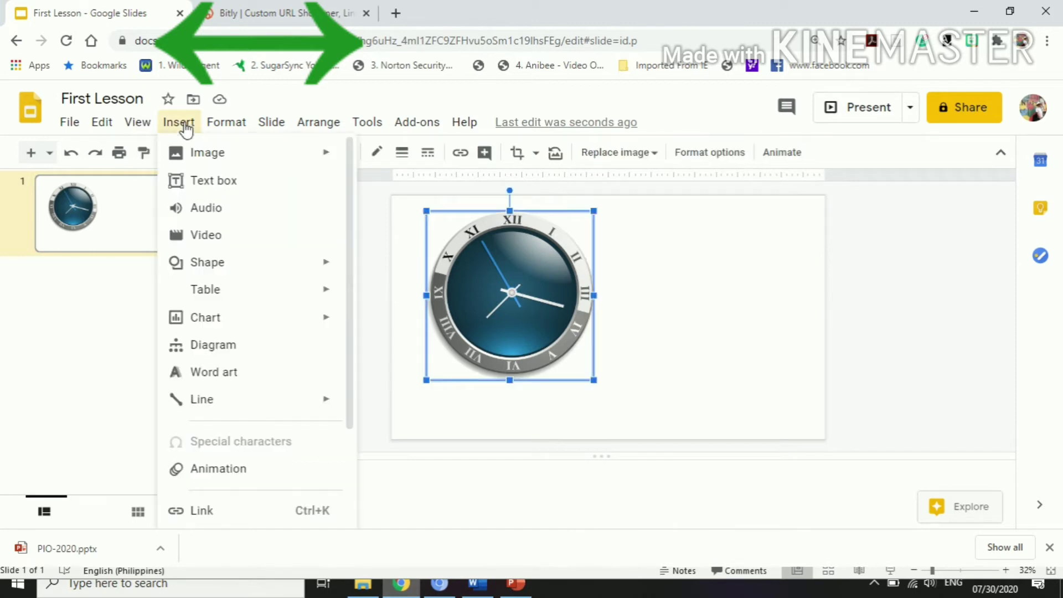
drag(354, 177, 351, 284)
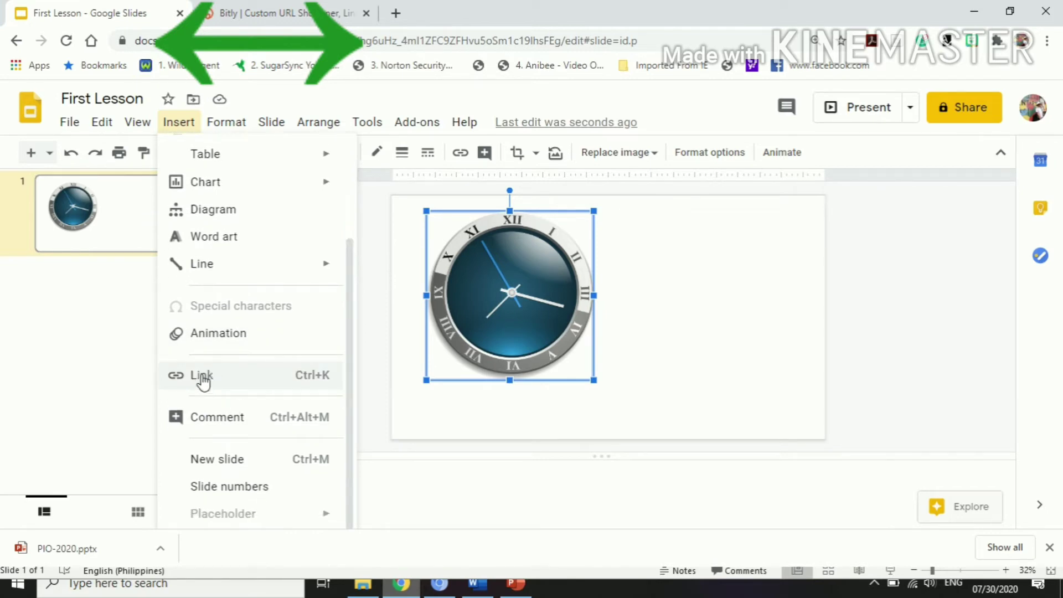
click(750, 280)
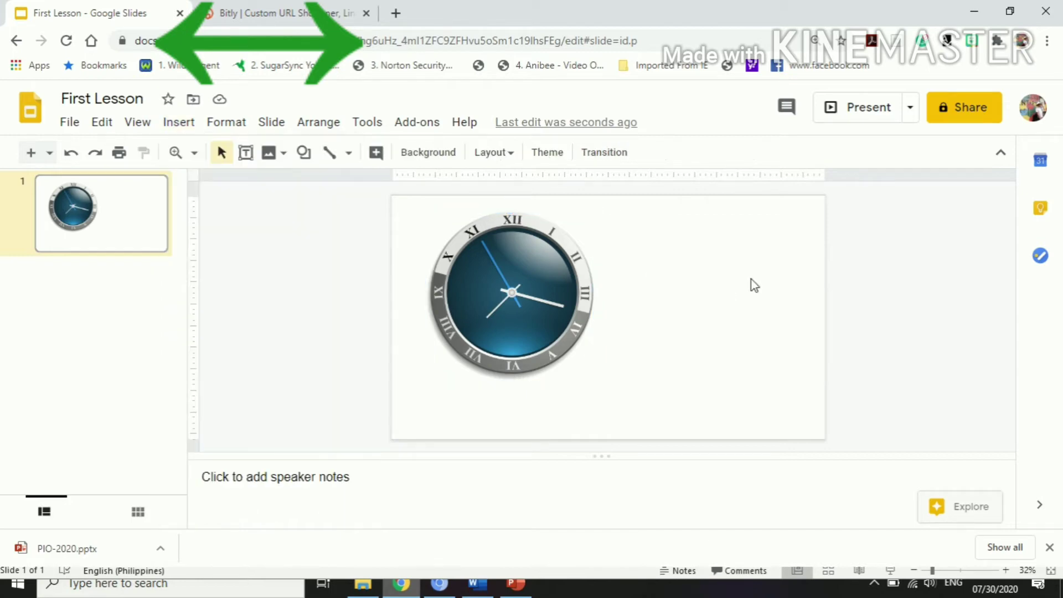
click(396, 12)
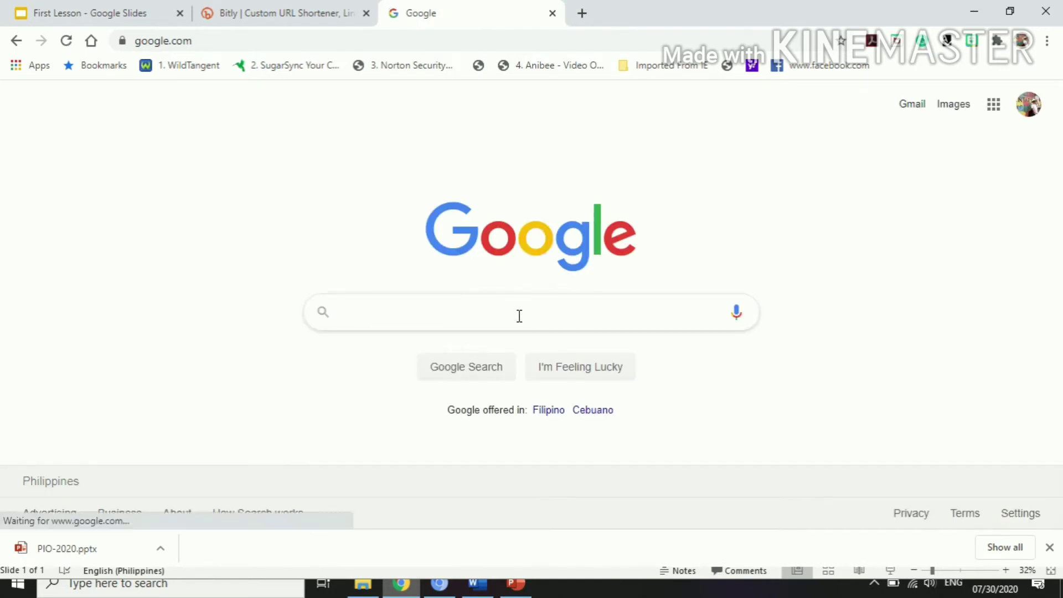
Search Google for 'TIME' and open the Dictionary.com definition of time
click(519, 316)
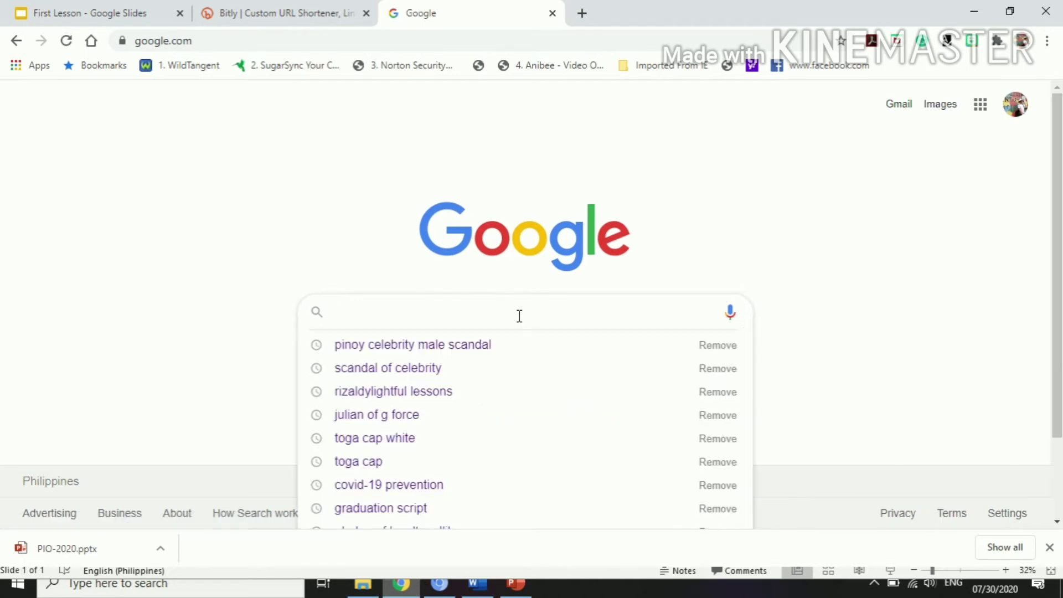
text(A)
key(BackSpace)
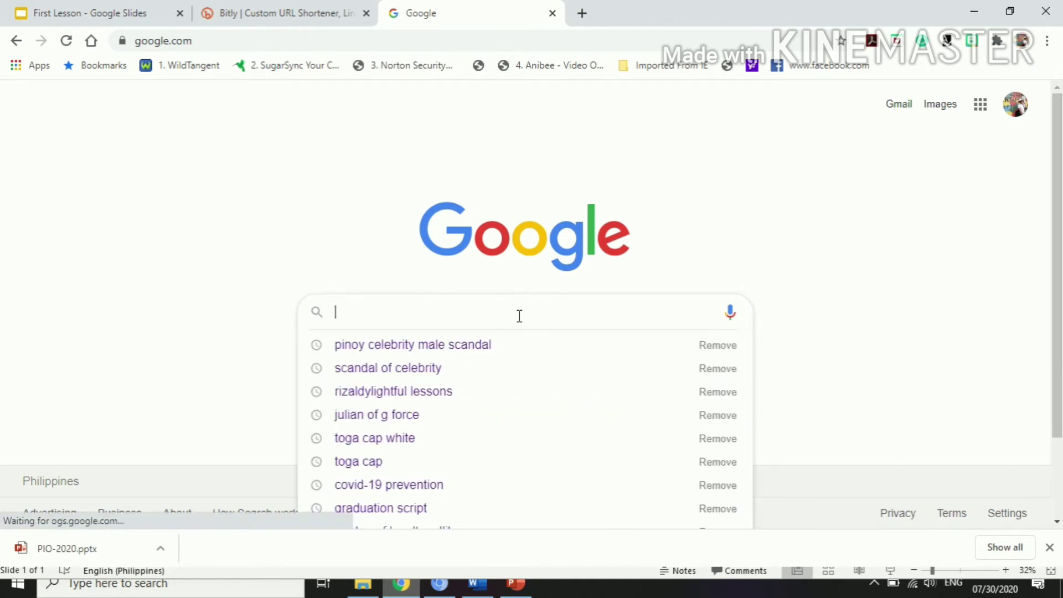
text(Ti)
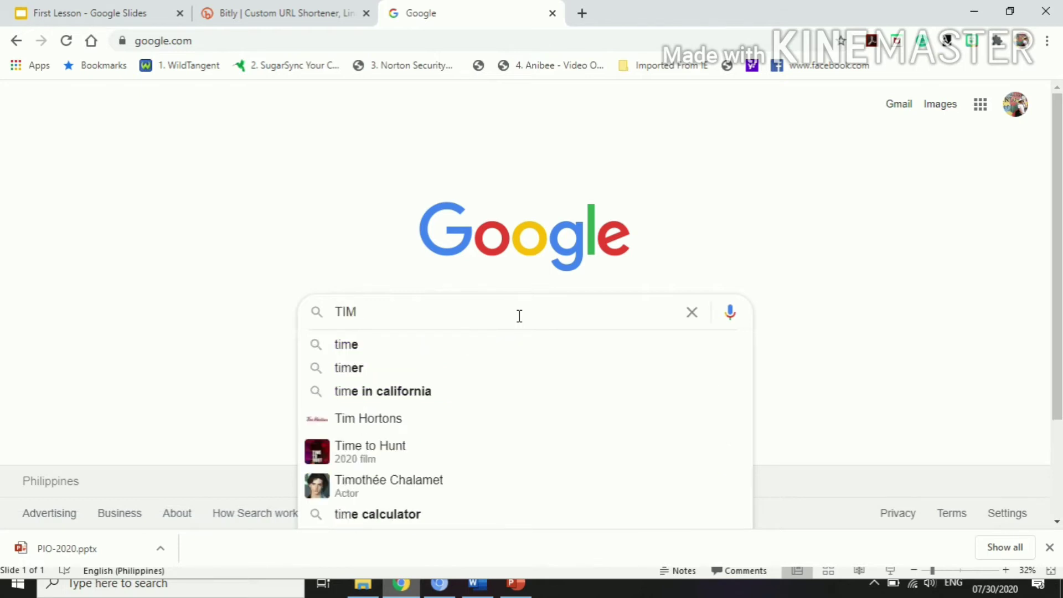
text(E)
key(Return)
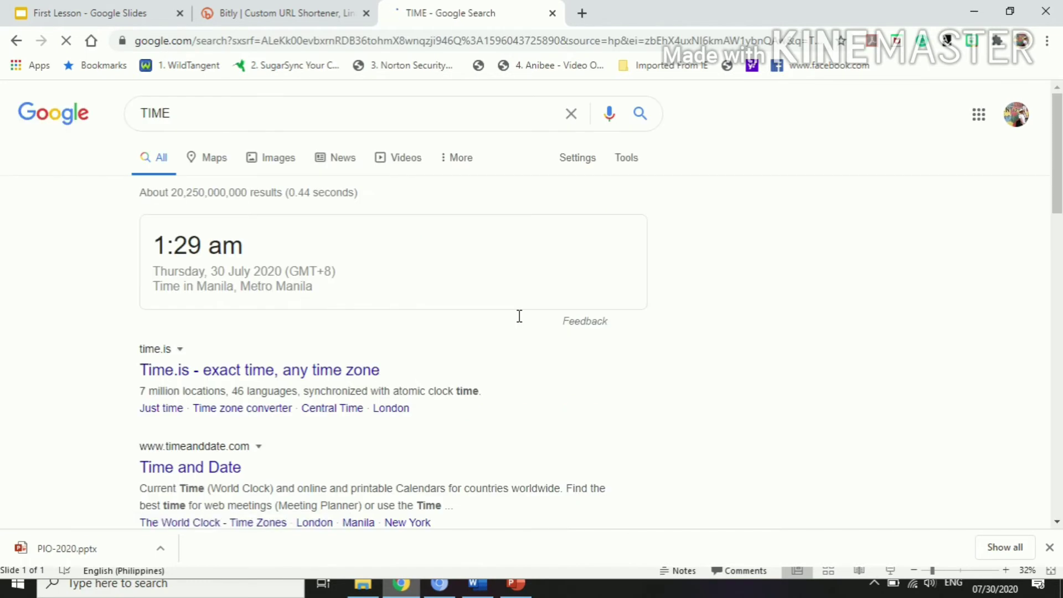
drag(1058, 141, 1059, 253)
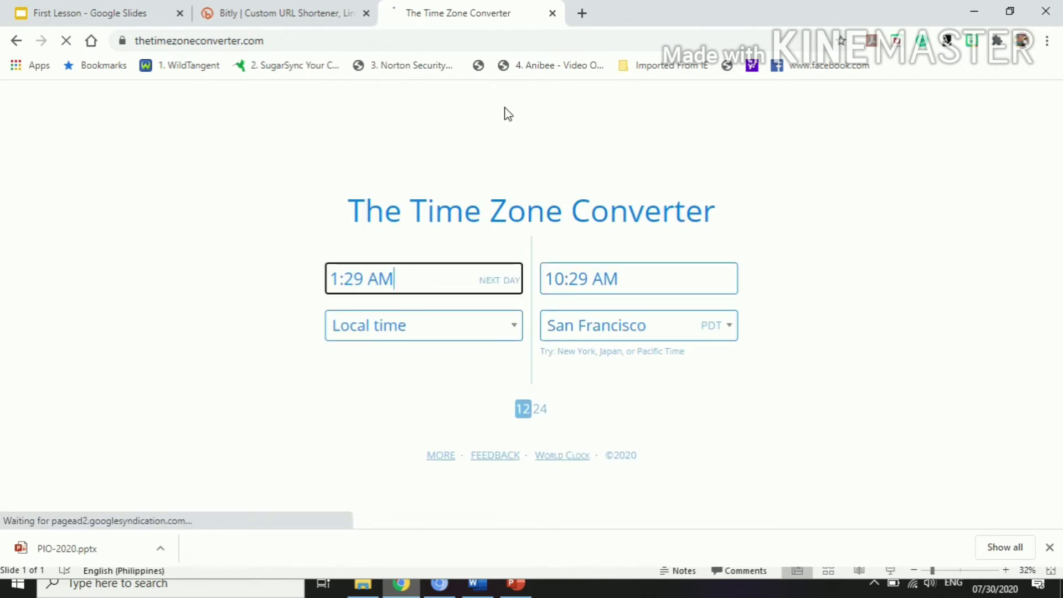
click(17, 40)
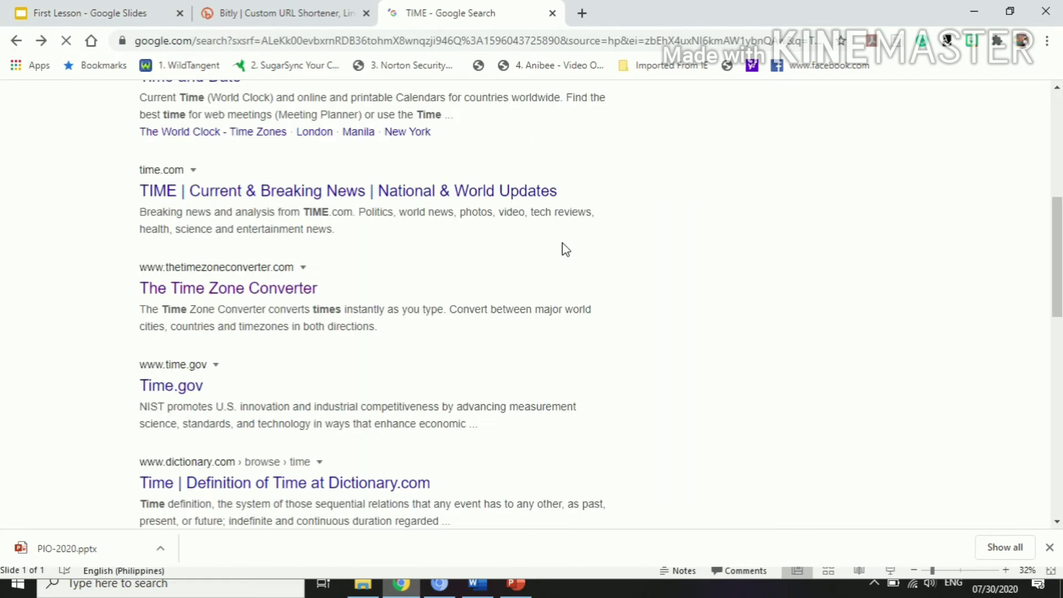
click(315, 488)
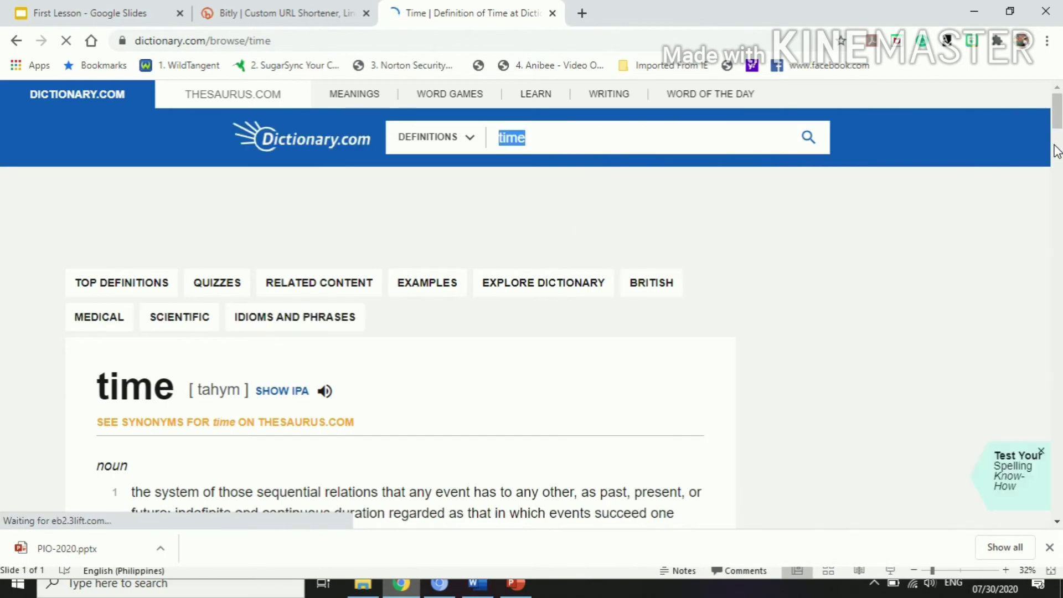
drag(1057, 116, 1058, 133)
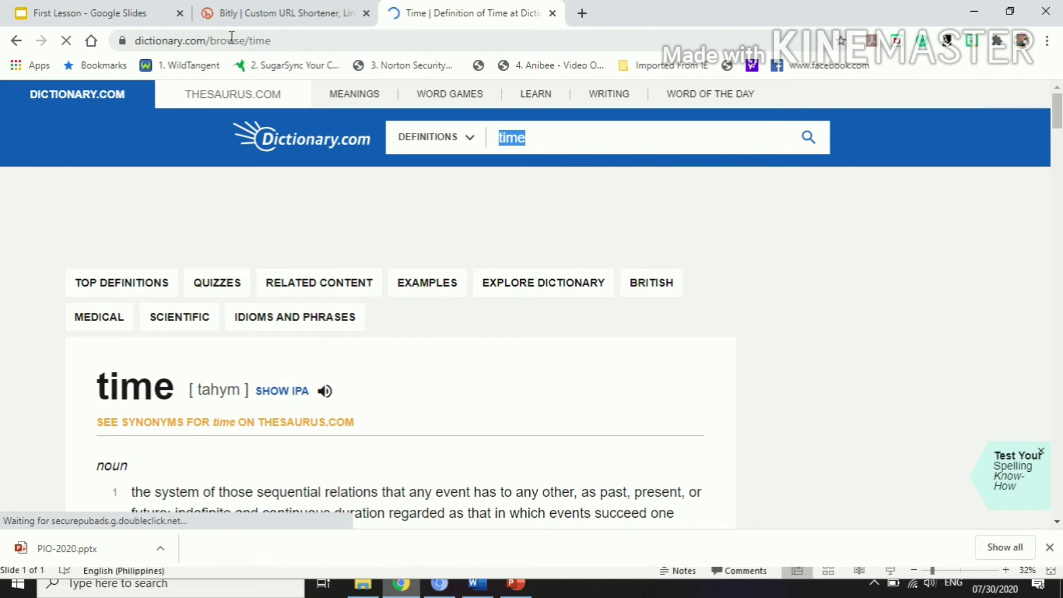
Copy the Dictionary.com page address and return to the First Lesson tab
click(287, 40)
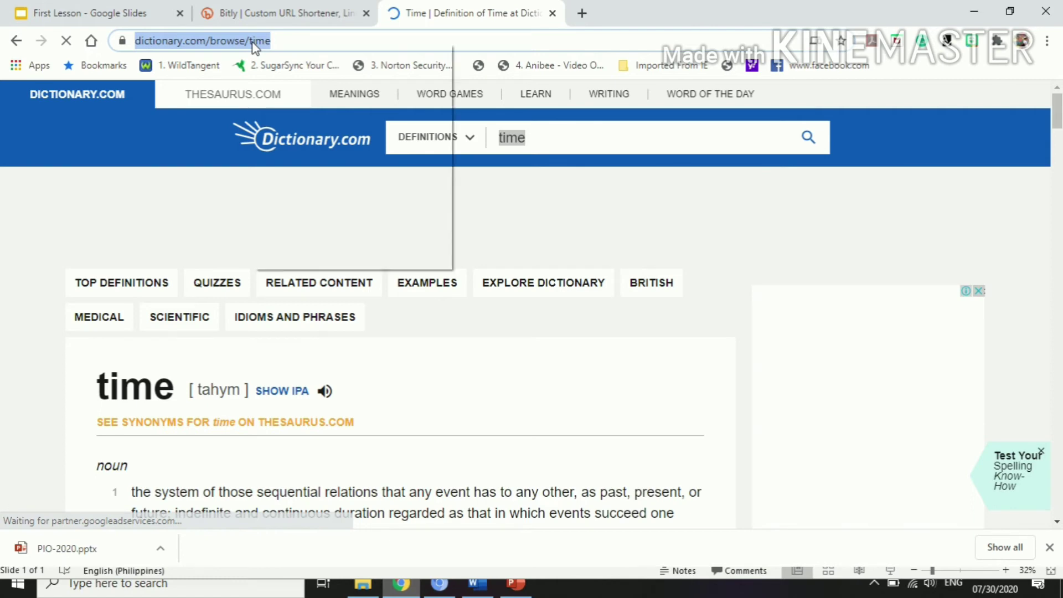
right_click(253, 42)
click(298, 153)
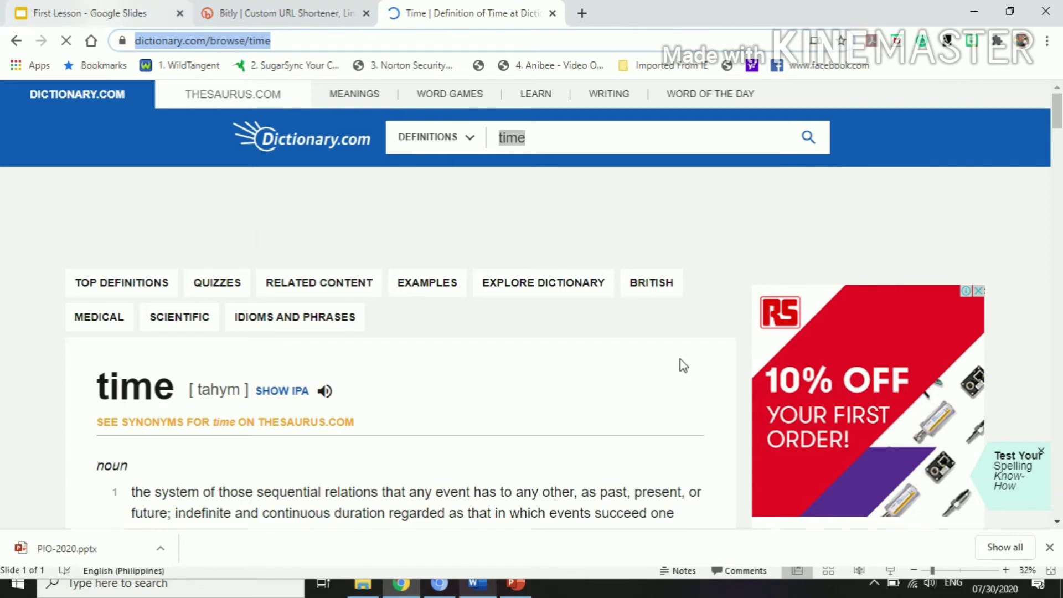
click(90, 13)
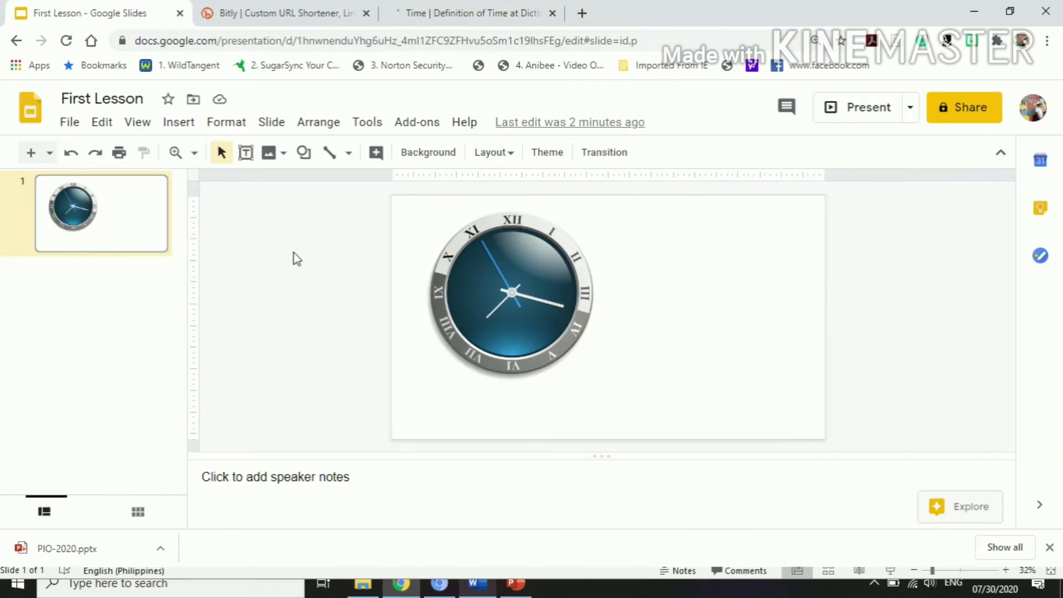
Paste the Dictionary.com time address as the clock image's link, then go to Bitly
click(501, 281)
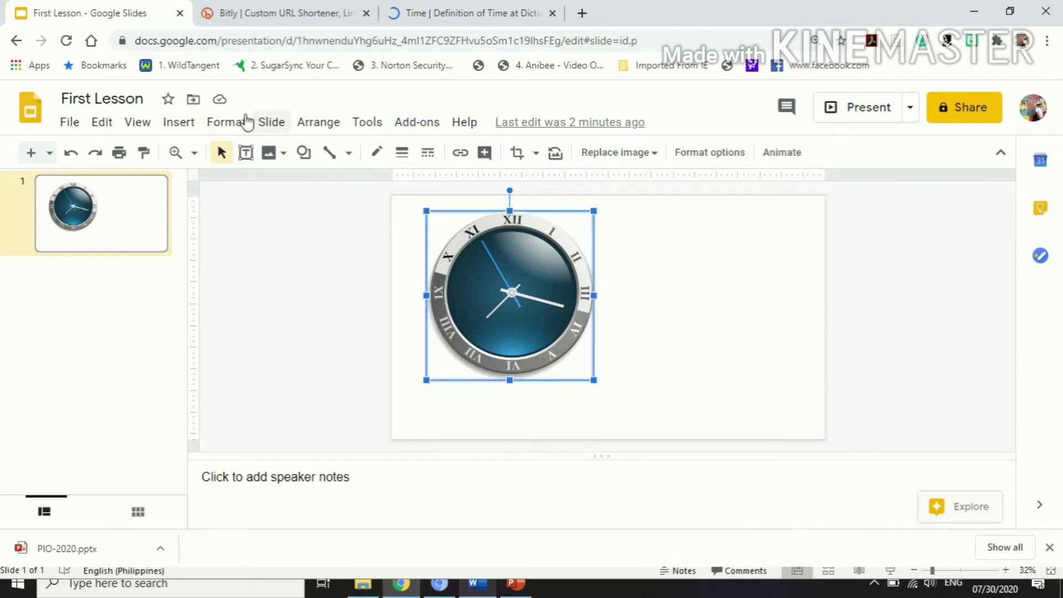
click(183, 126)
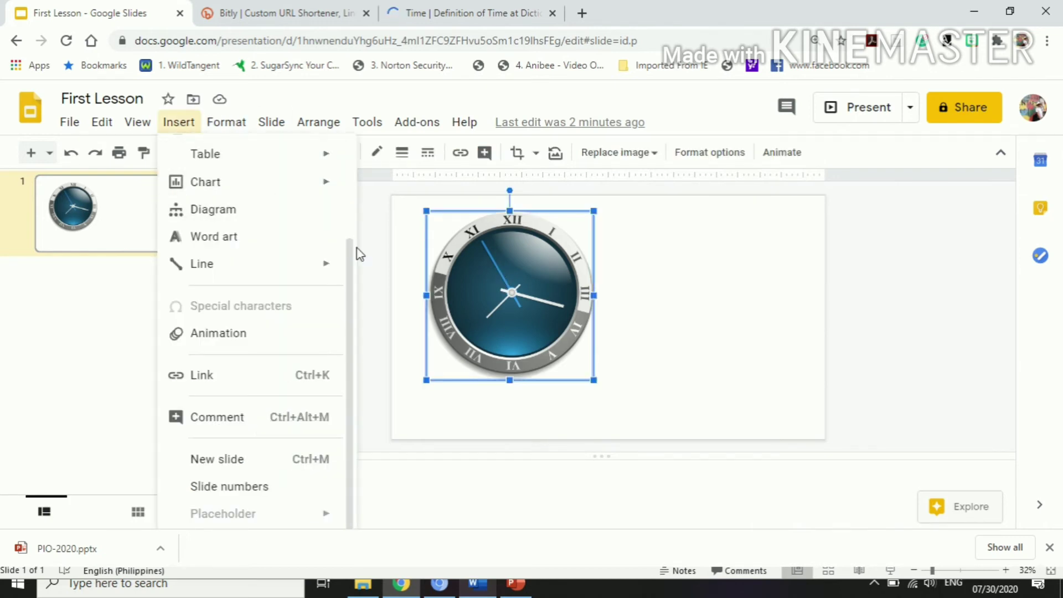
click(207, 381)
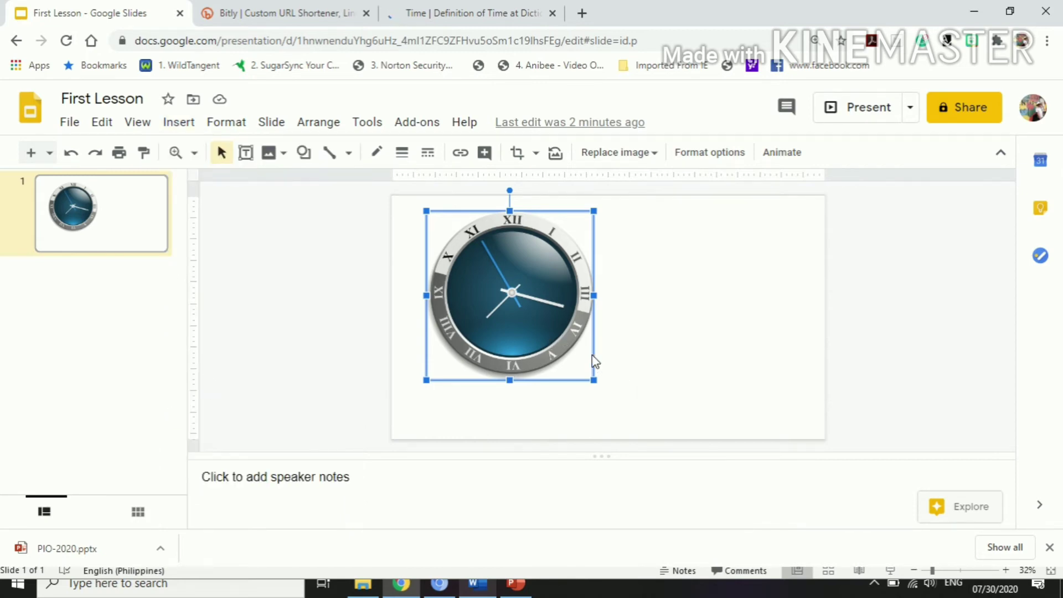
key(ctrl+k)
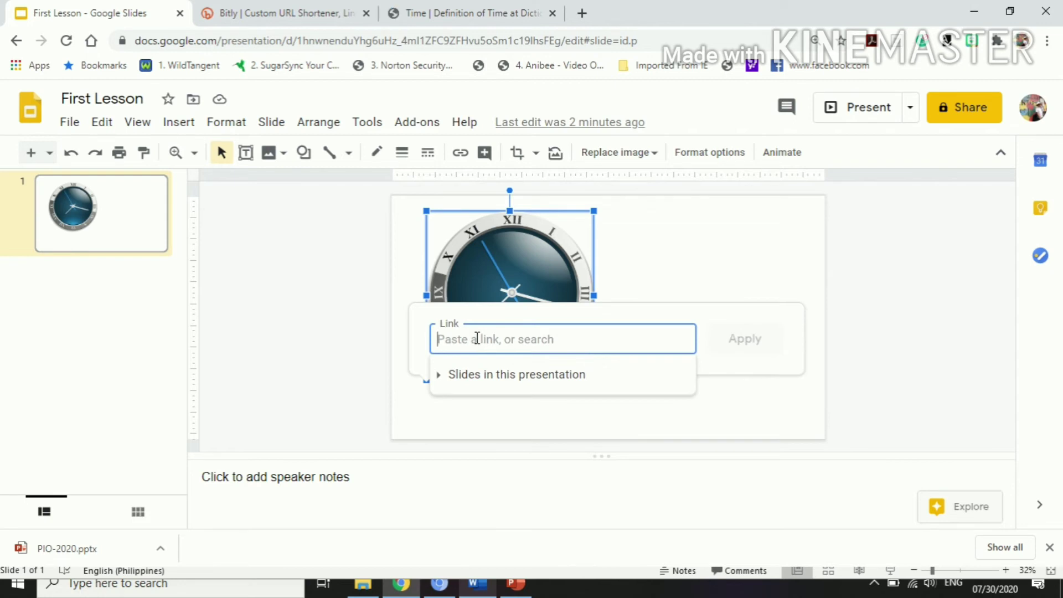
right_click(476, 339)
click(521, 213)
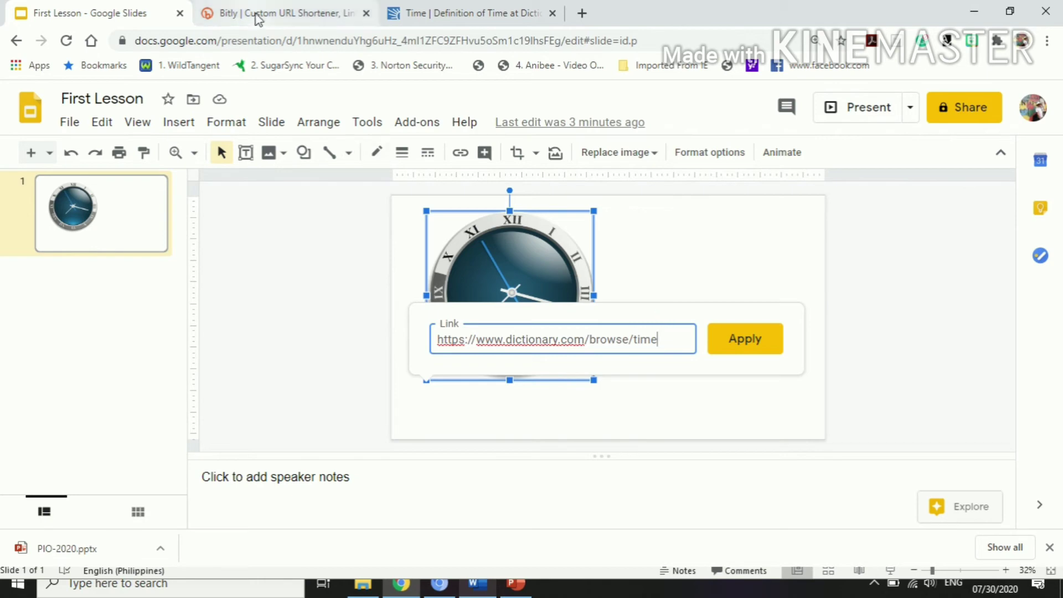
key(ctrl+Tab)
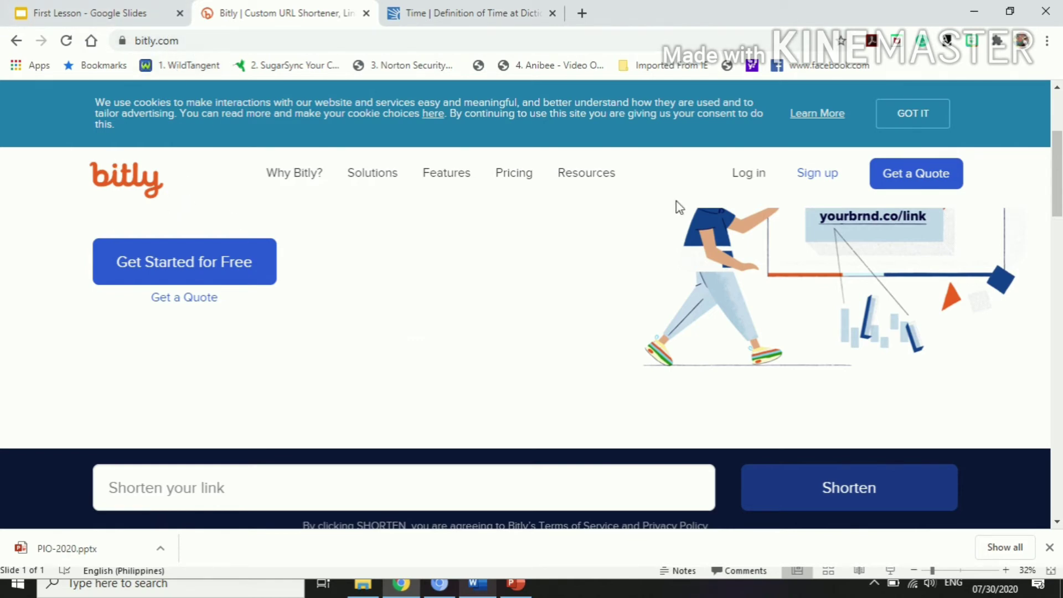
Dismiss the cookie notice and shorten the pasted Dictionary.com address in Bitly
click(912, 114)
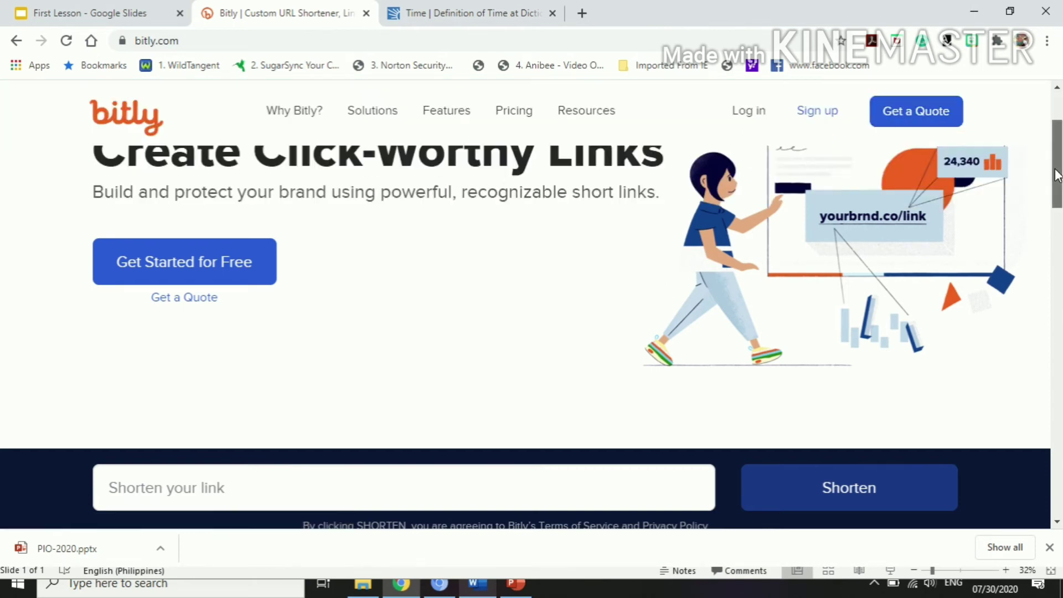
drag(1056, 174, 1057, 203)
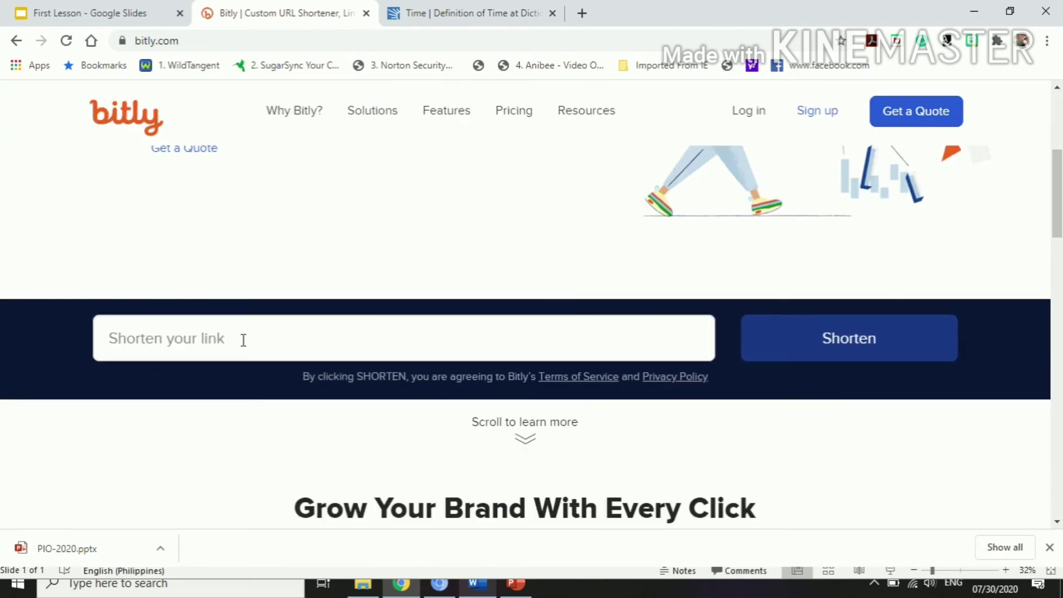
scroll(236, 240, up, 3)
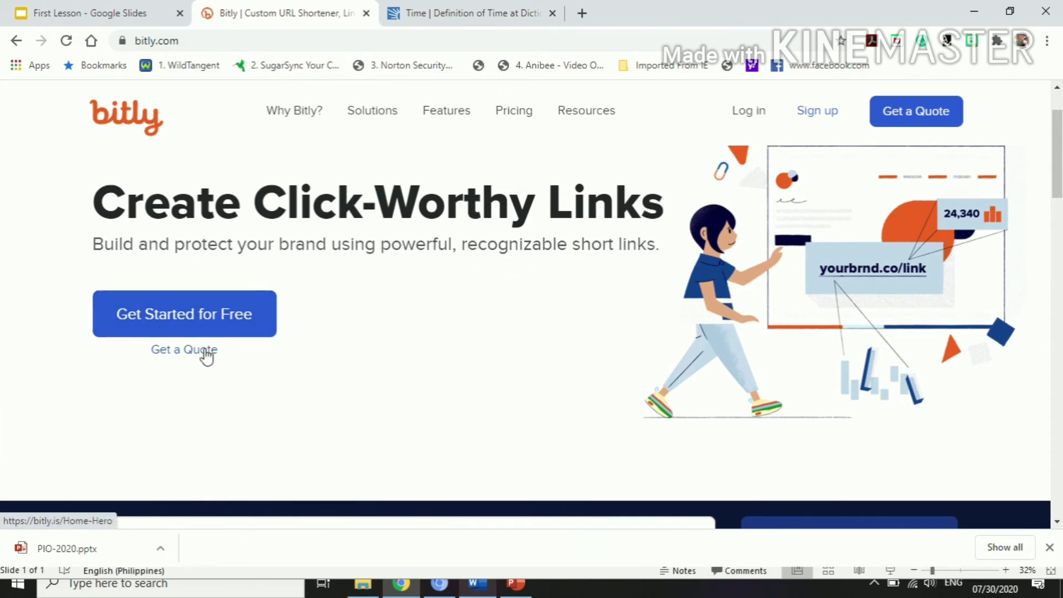
drag(1056, 166, 1055, 212)
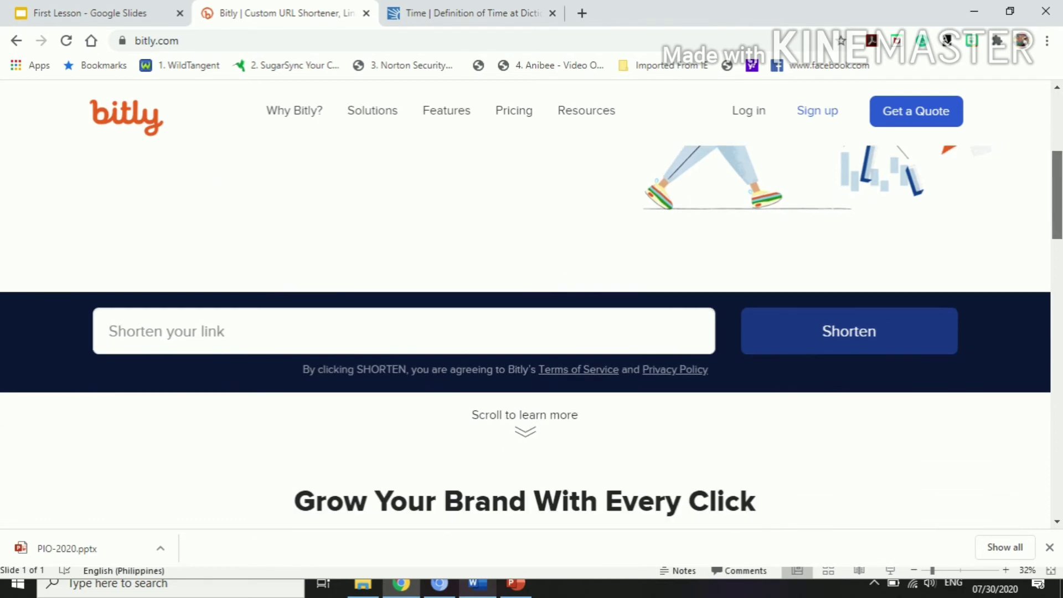
click(186, 330)
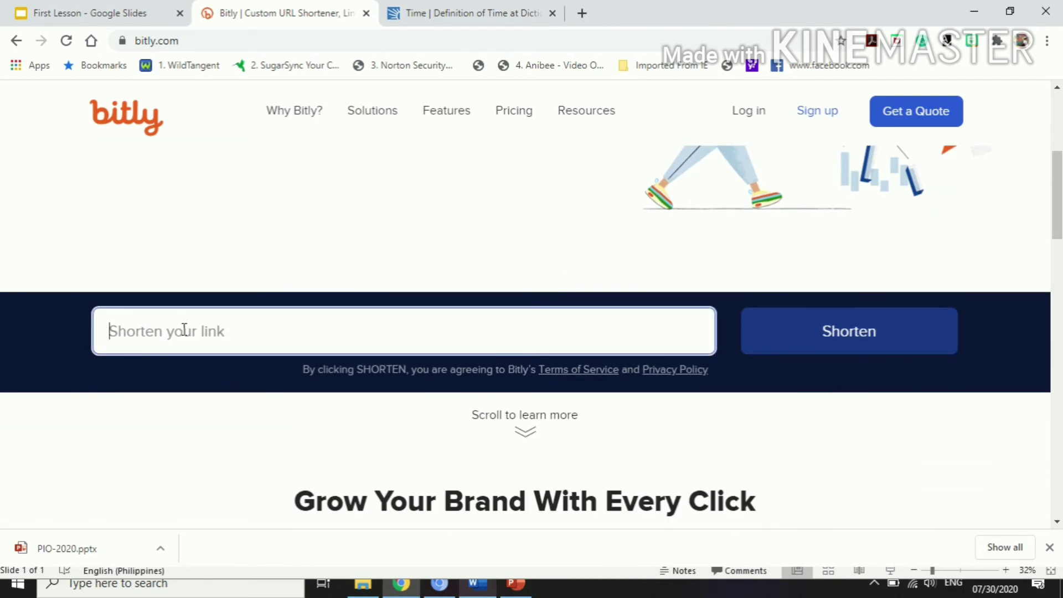
right_click(184, 329)
click(232, 208)
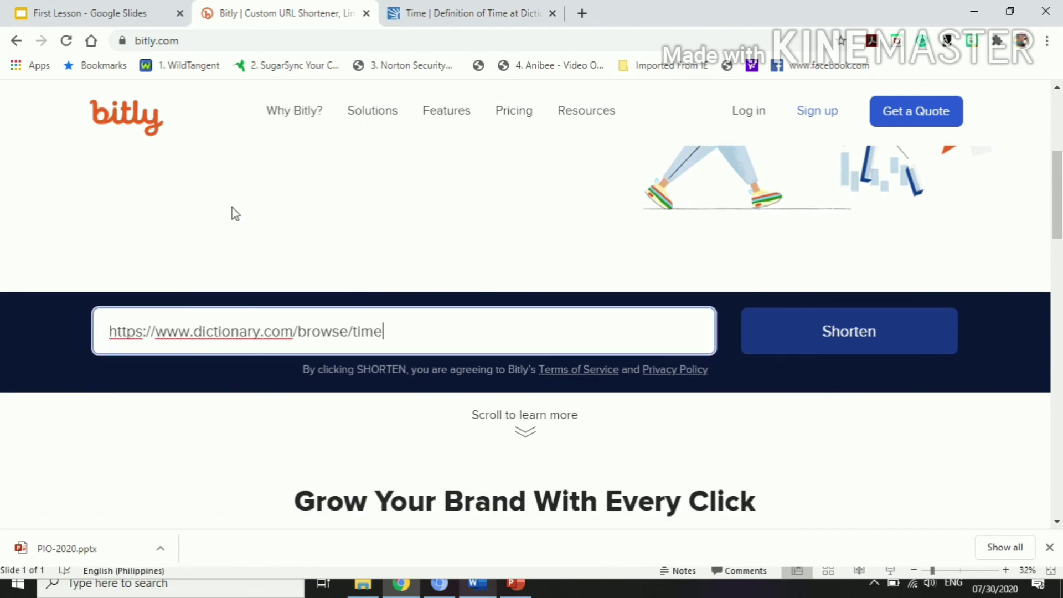
click(860, 340)
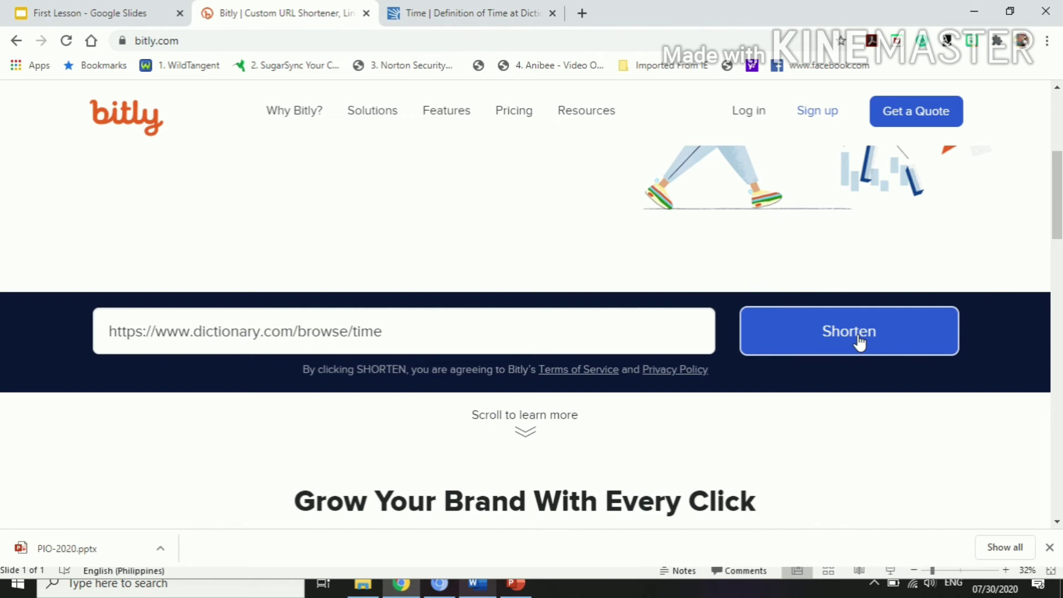
click(860, 340)
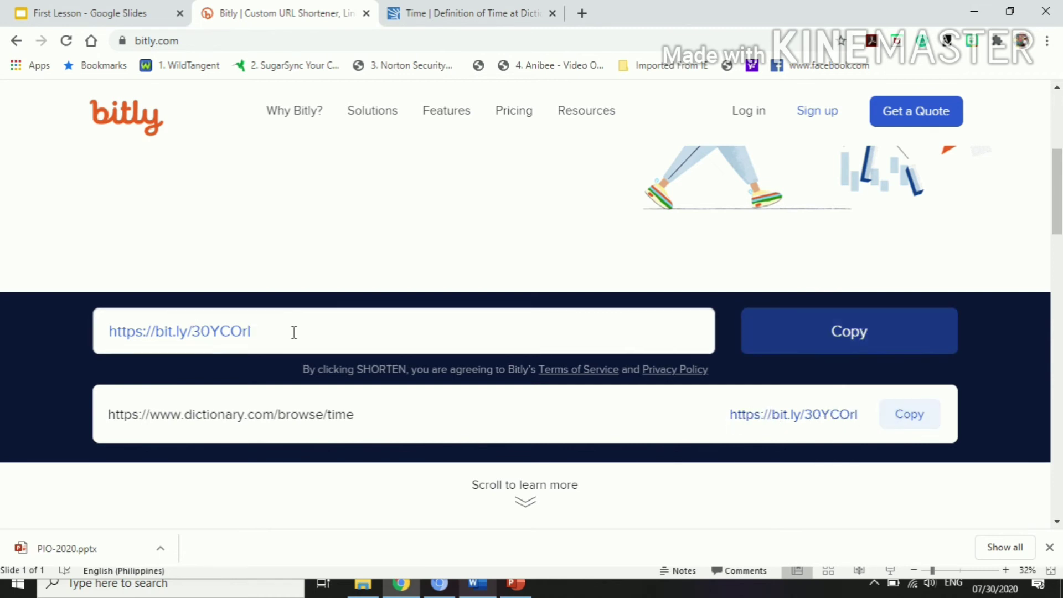
Copy the new short link bit.ly/30YCOrl
drag(290, 332, 95, 327)
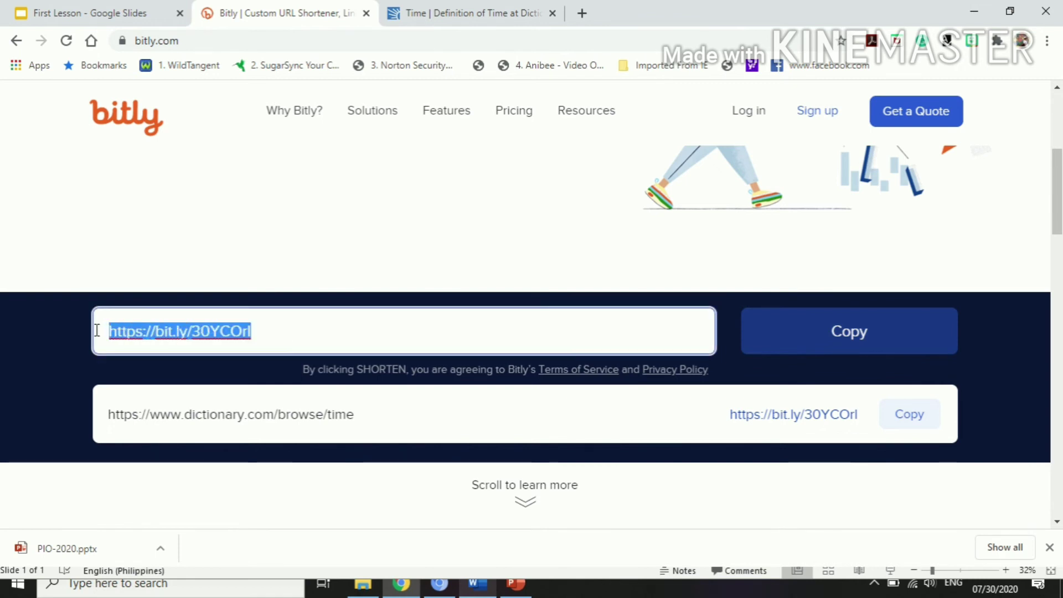
click(634, 326)
click(859, 341)
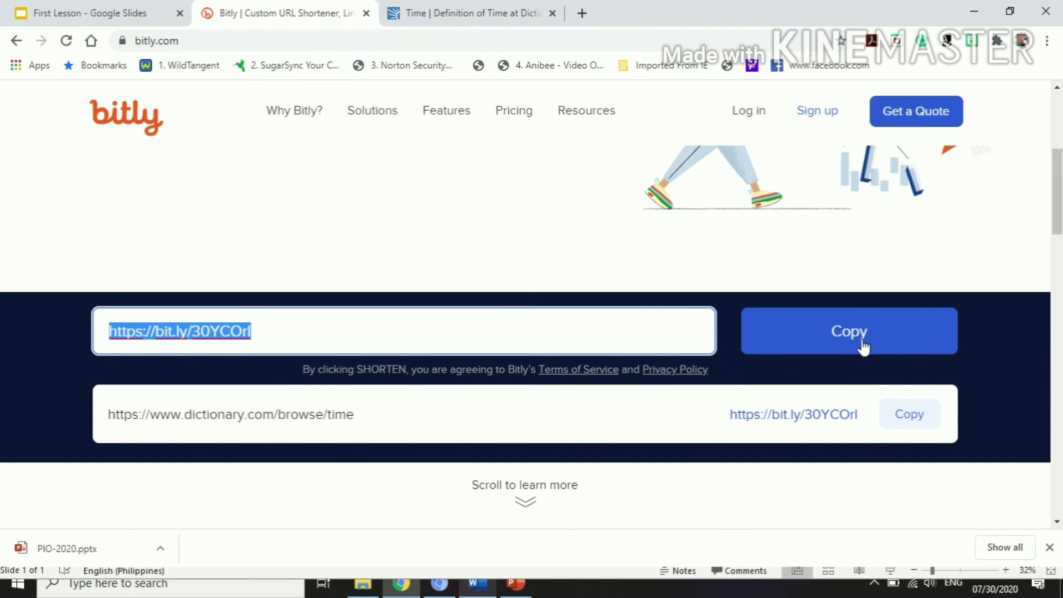
Back in the presentation, replace the long link address with the pasted bit.ly link
click(515, 583)
click(399, 584)
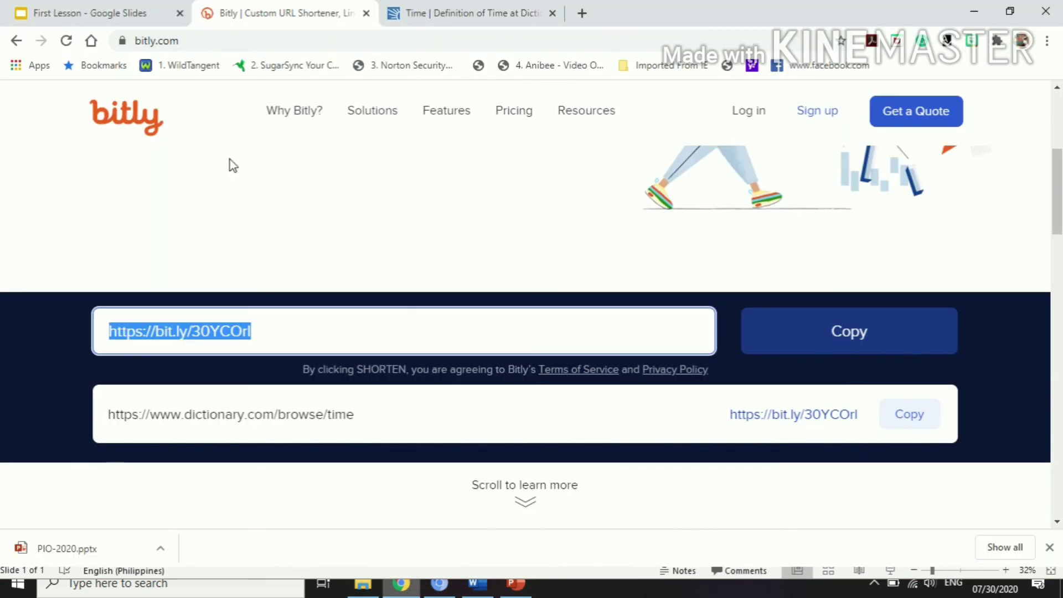
click(100, 12)
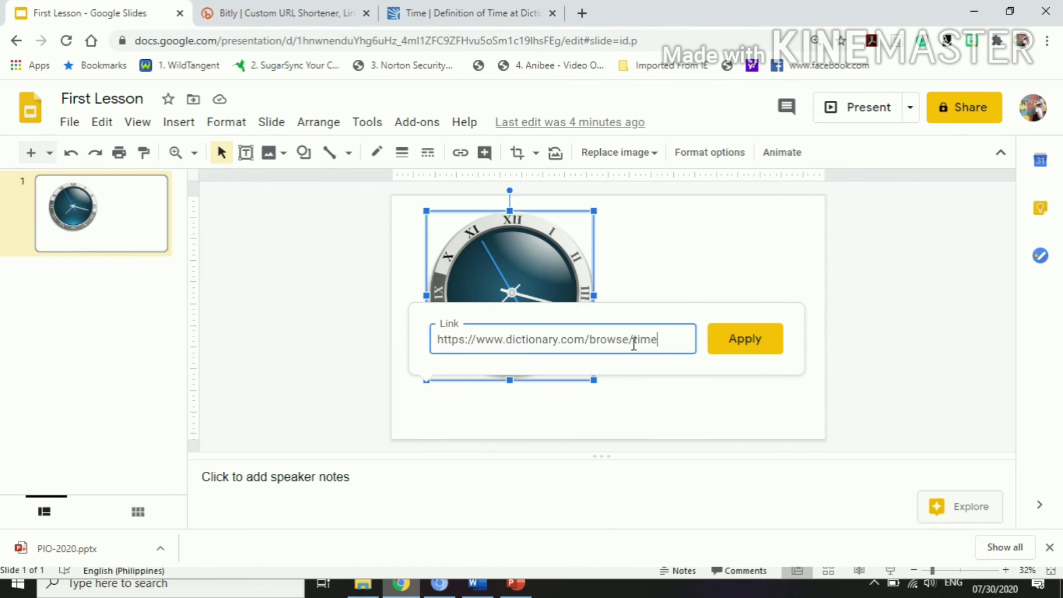
drag(678, 340, 420, 347)
key(BackSpace)
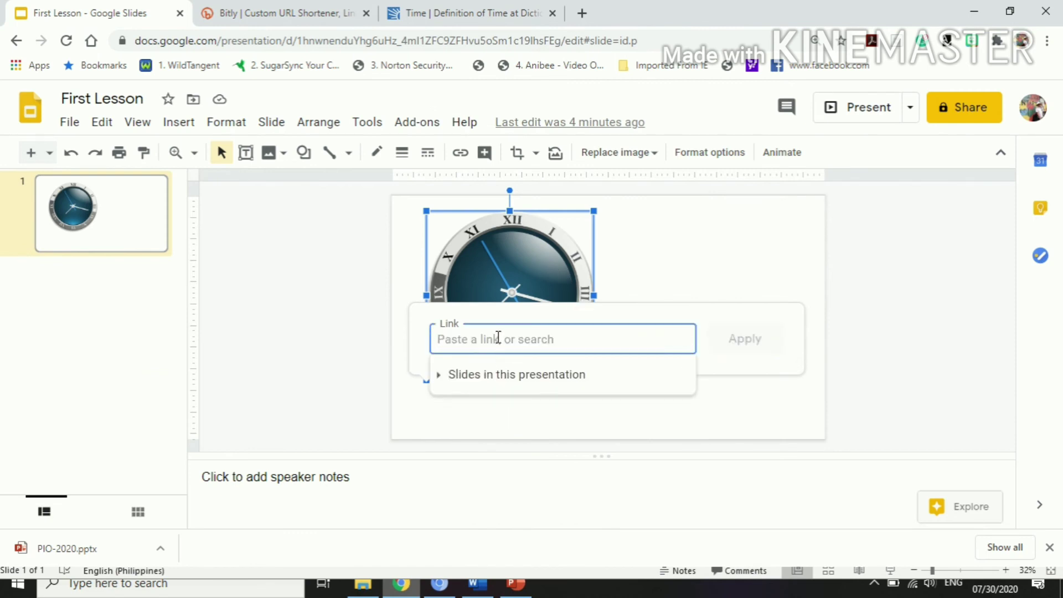
right_click(514, 337)
click(534, 214)
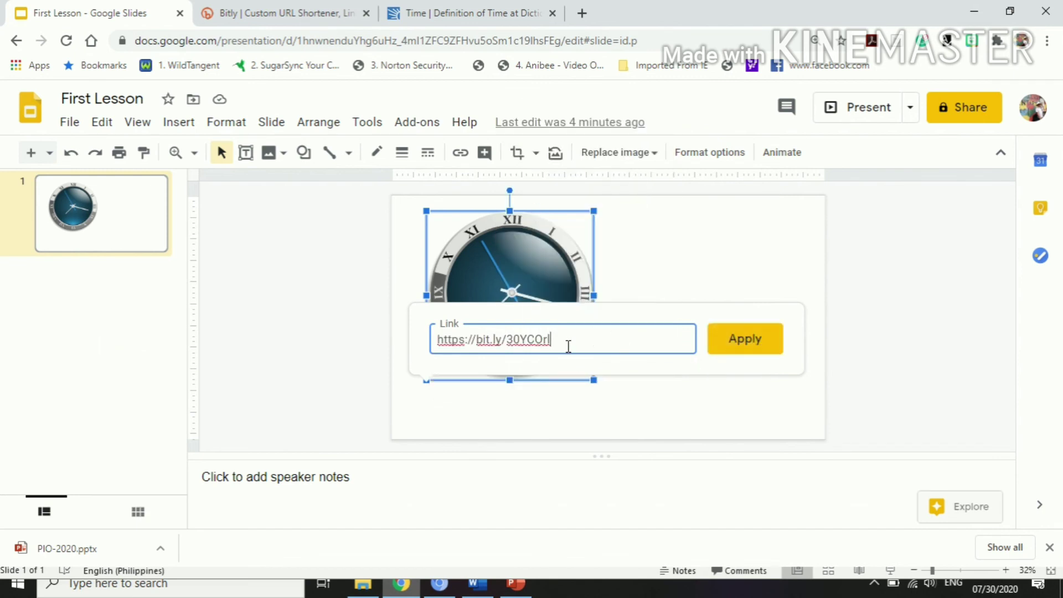
click(752, 348)
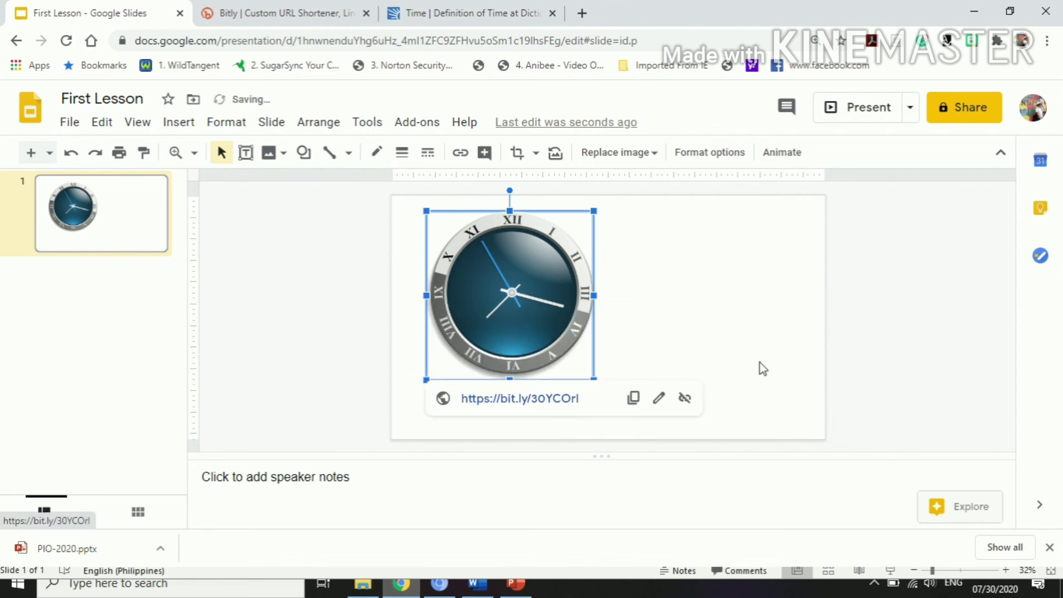
click(918, 353)
click(548, 364)
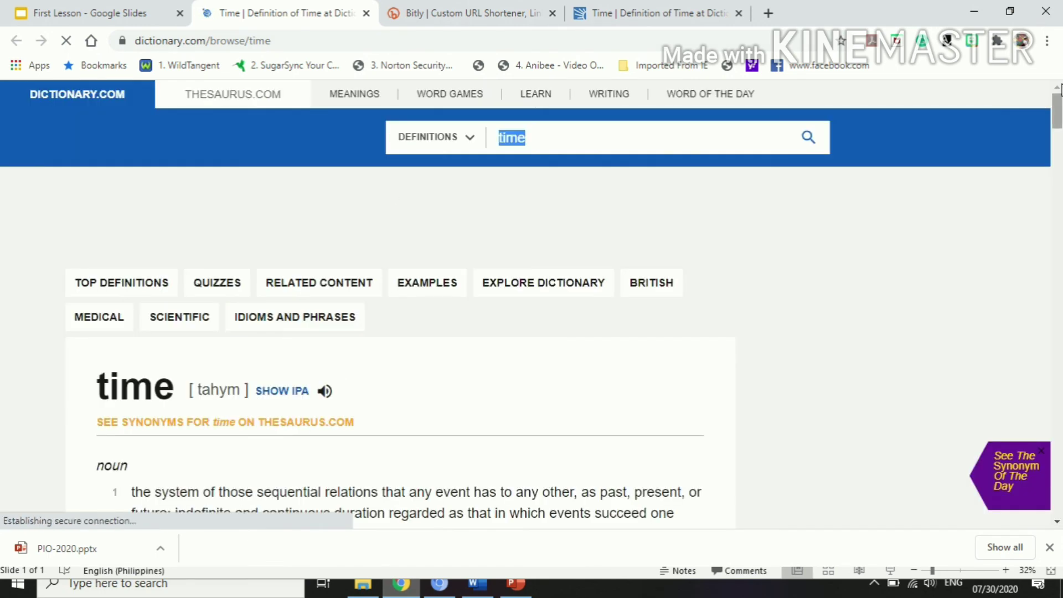
mouse_move(1056, 112)
mouse_down()
mouse_move(1058, 140)
mouse_move(909, 6)
mouse_up()
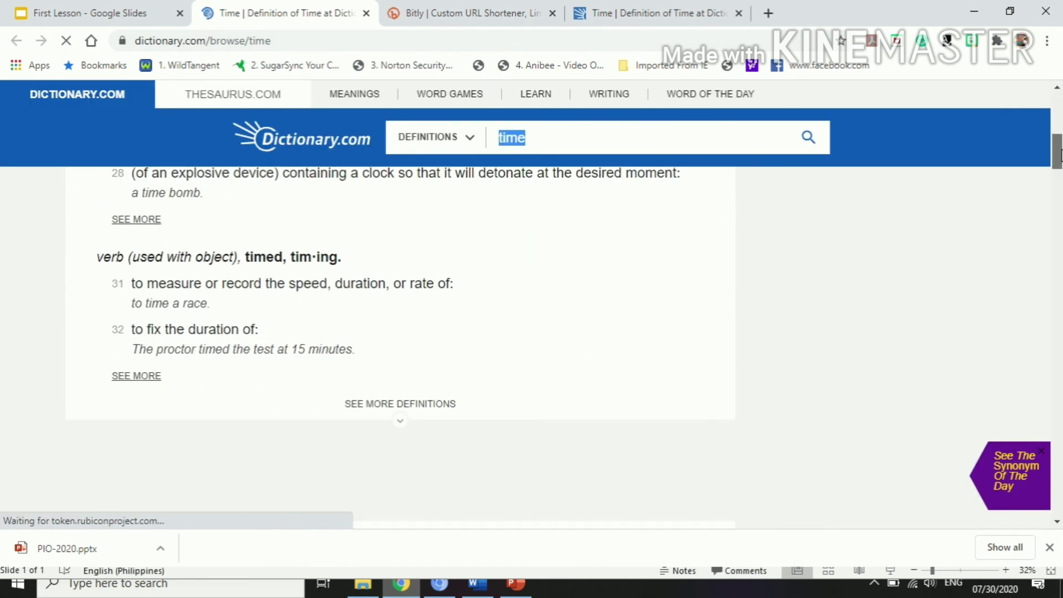
Look over the Dictionary.com and Bitly tabs, then return to First Lesson
click(704, 17)
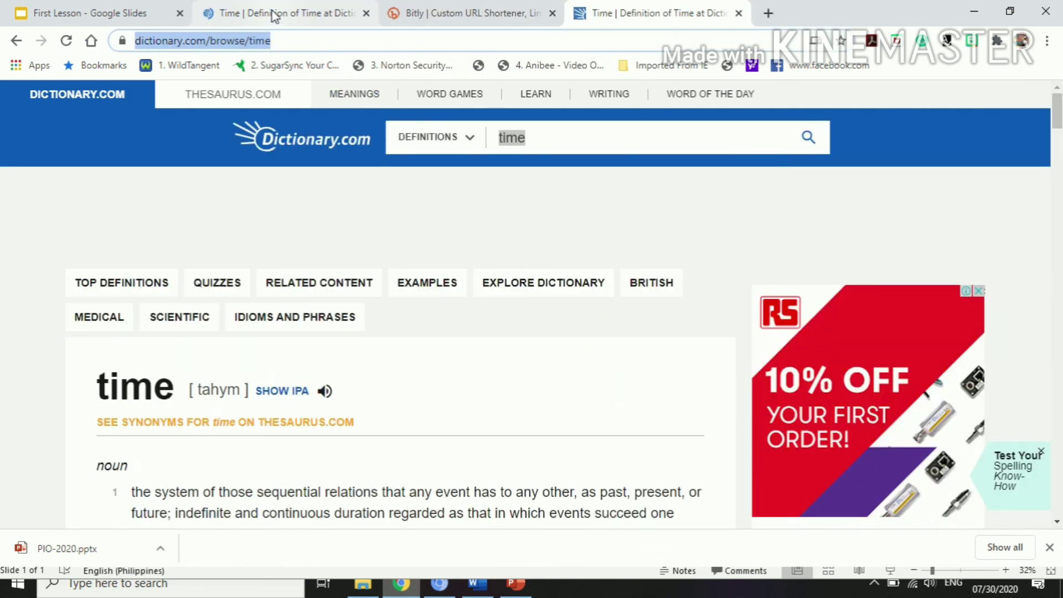
click(274, 17)
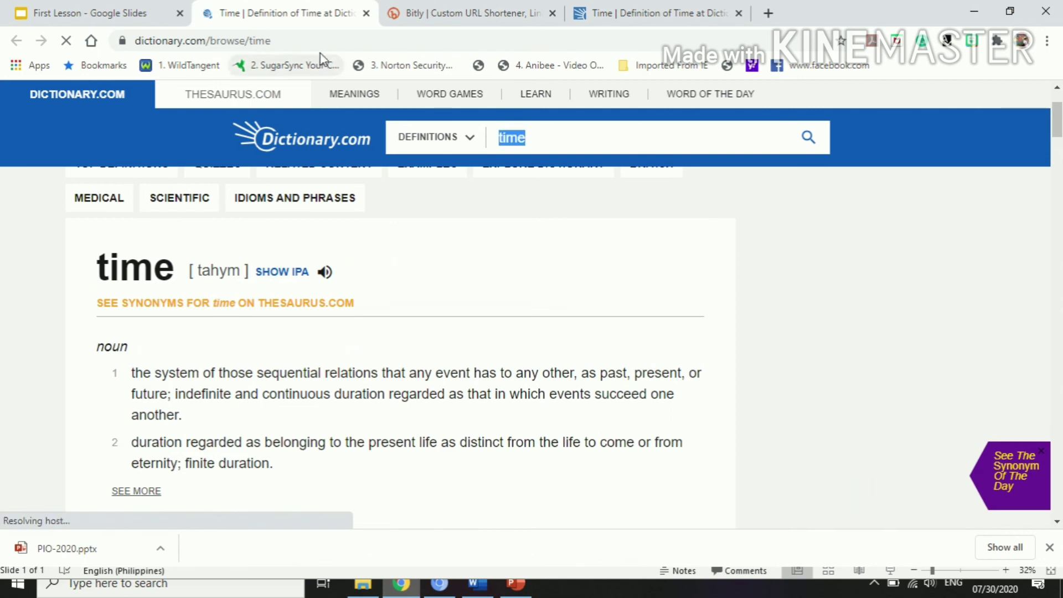
click(462, 15)
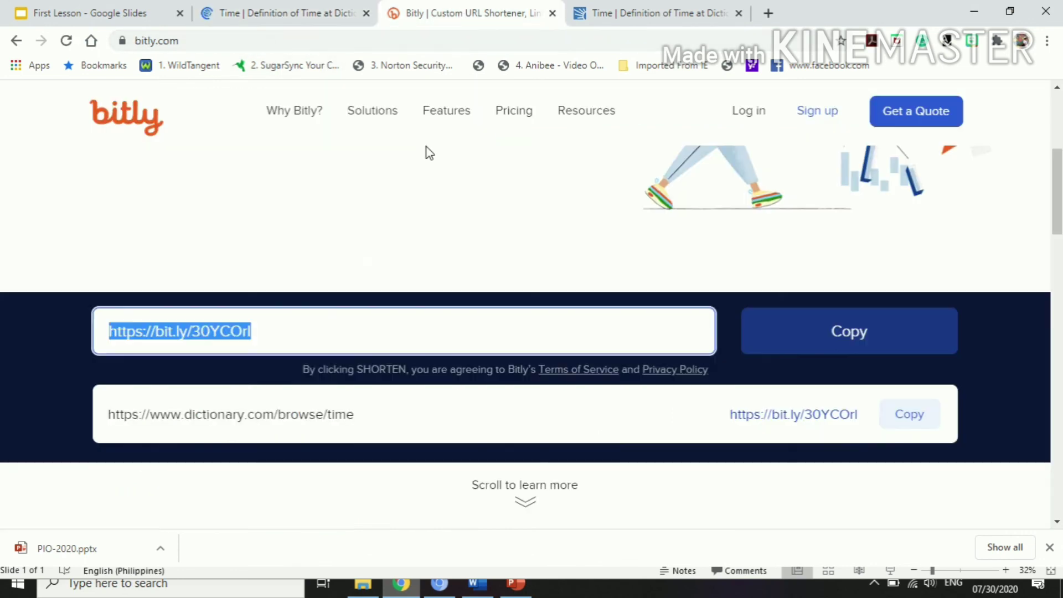
scroll(357, 180, up, 4)
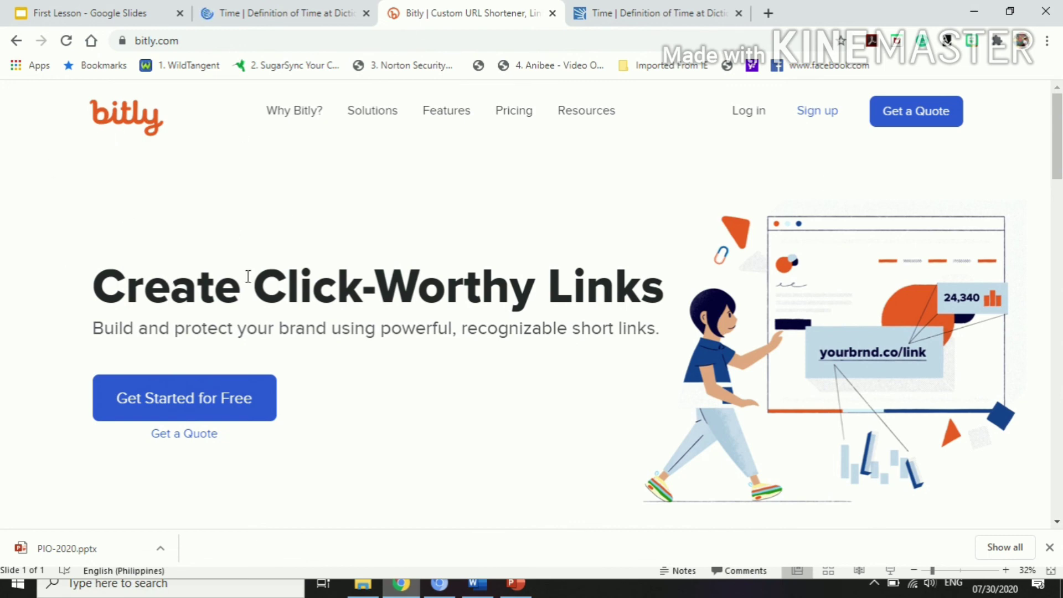
scroll(826, 179, down, 2)
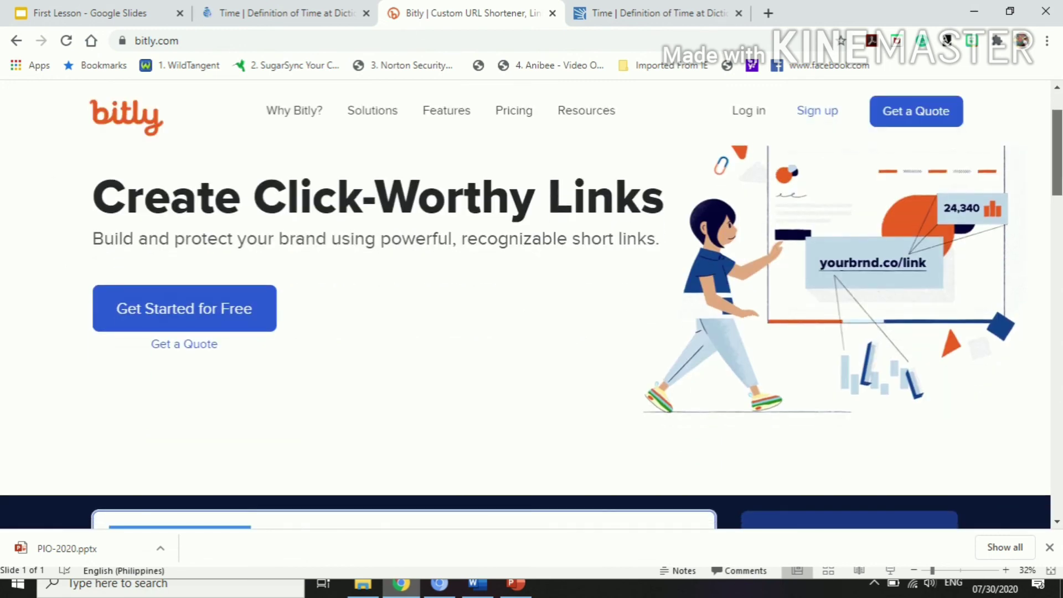
click(87, 14)
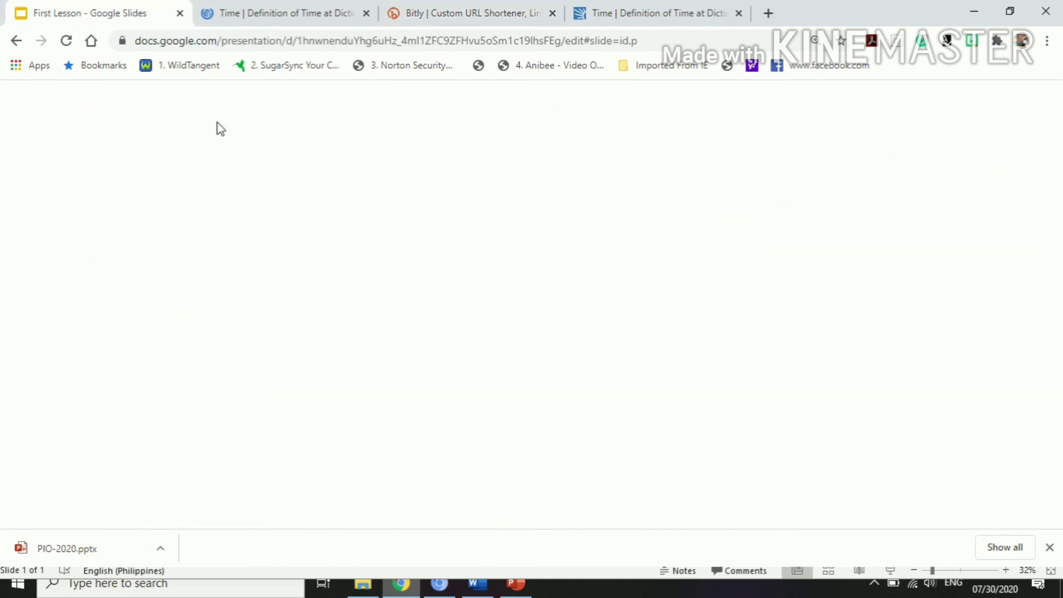